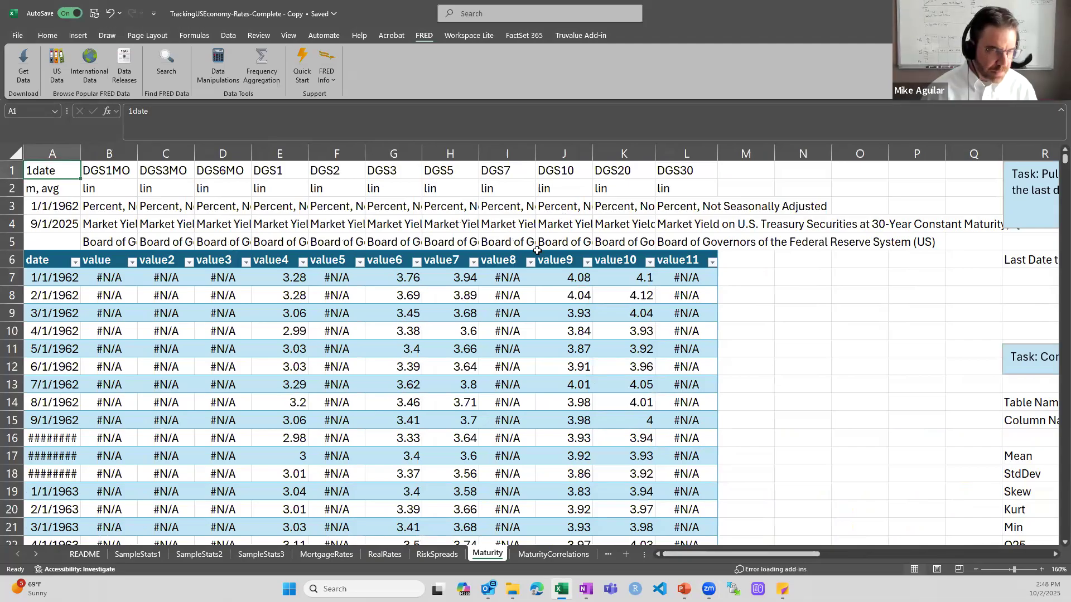
Widen column A on the Maturity sheet to about 9.86 so the dates show in full
ctrl+scroll(537, 261, up, 2)
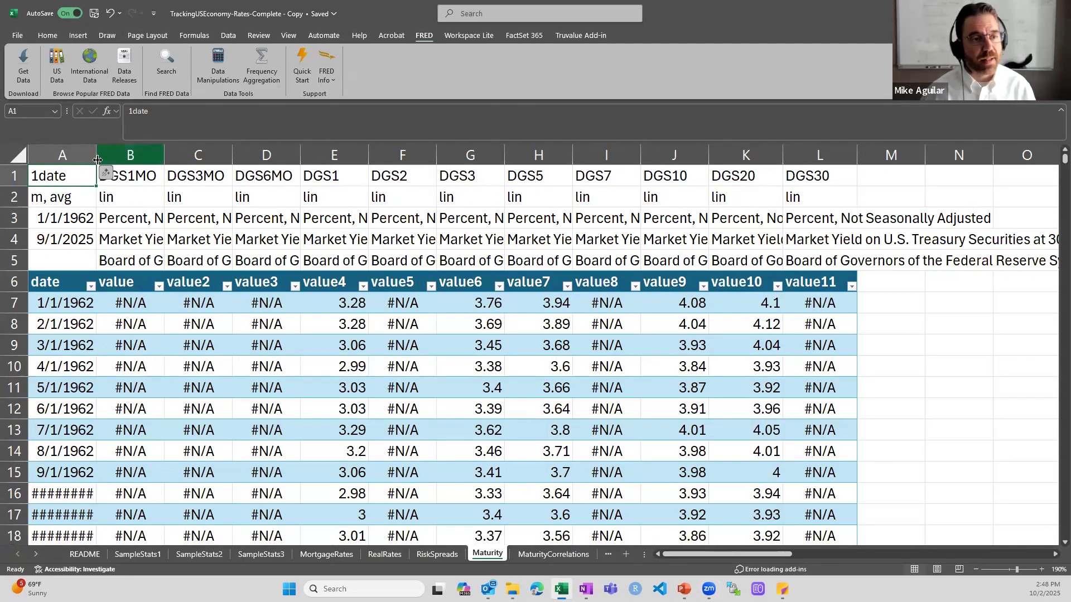
drag(97, 156, 109, 187)
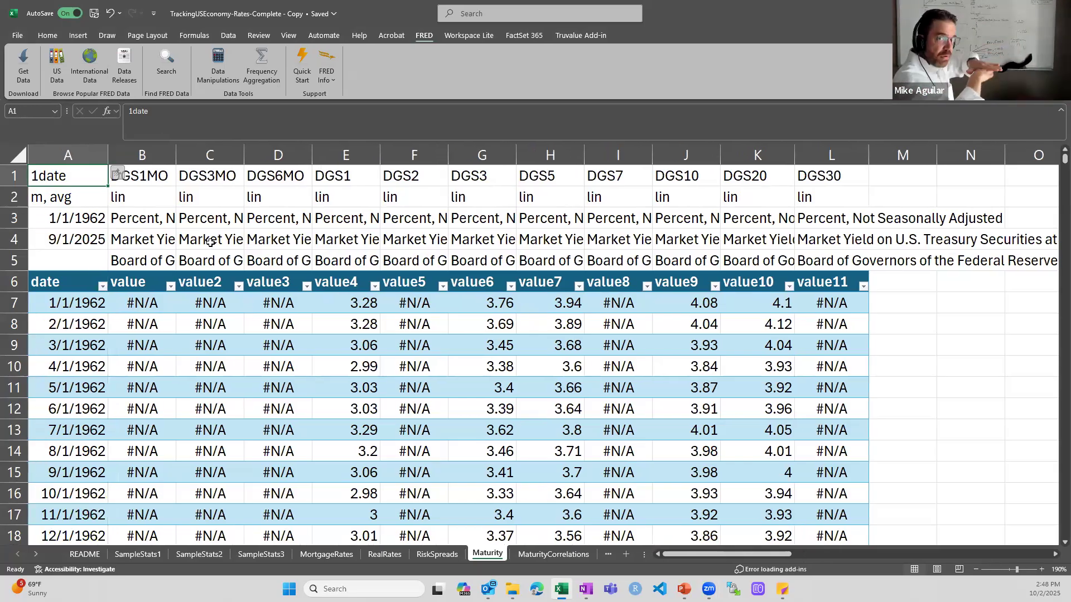
key(Down)
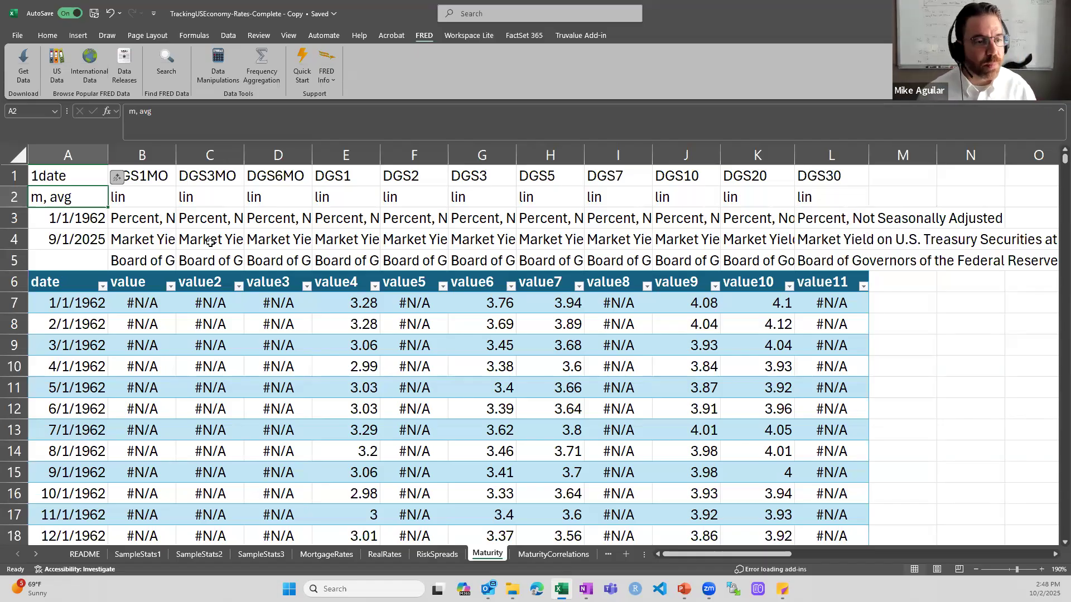
Review the start and end dates in column A and the series codes DGS1MO through DGS30
key(Down)
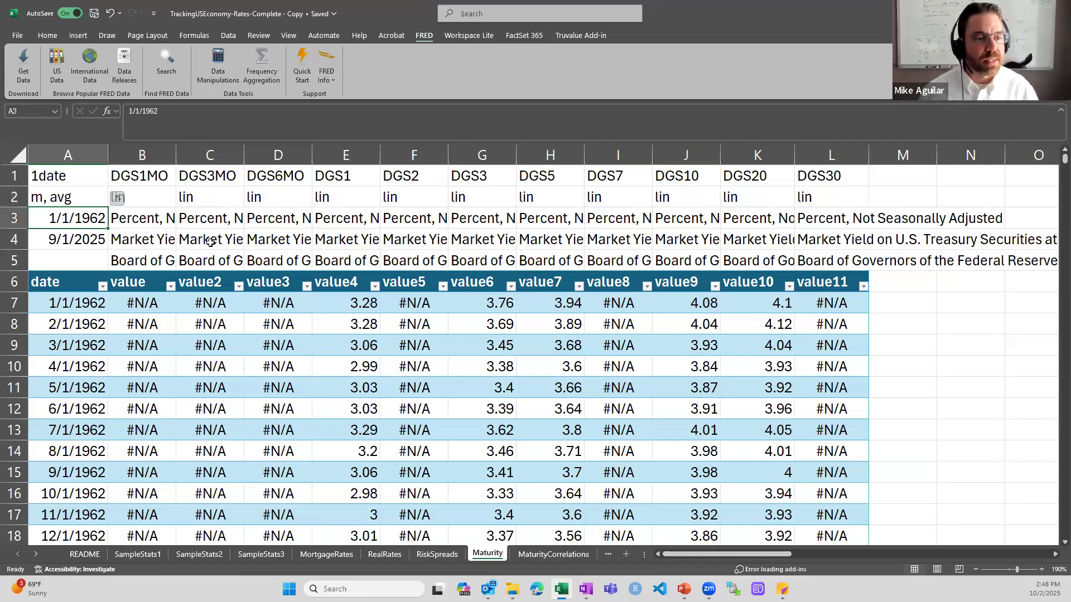
key(Down)
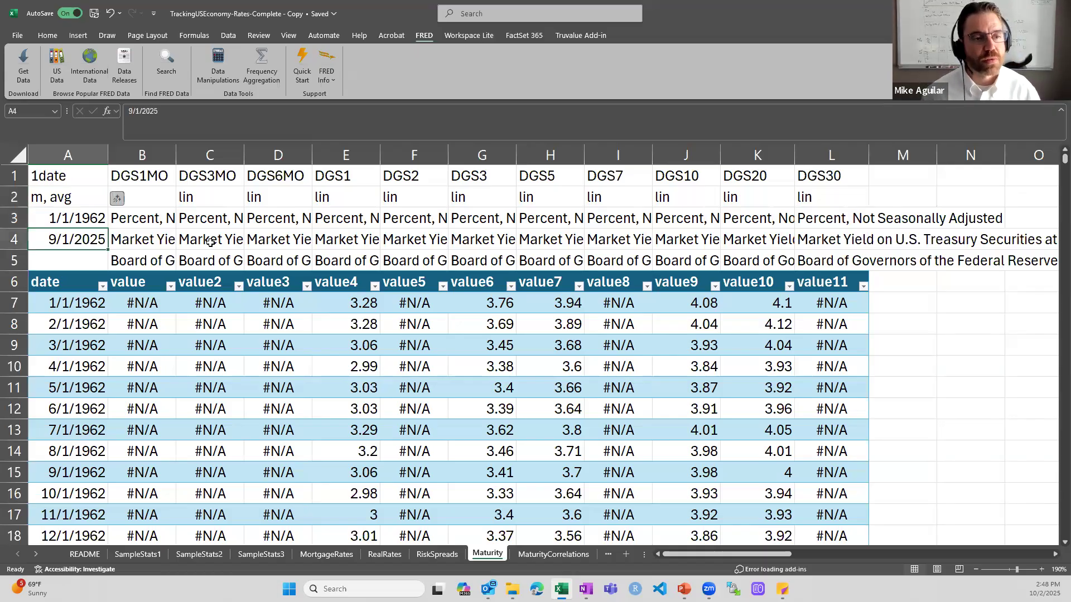
key(Up)
key(Up)
key(Up)
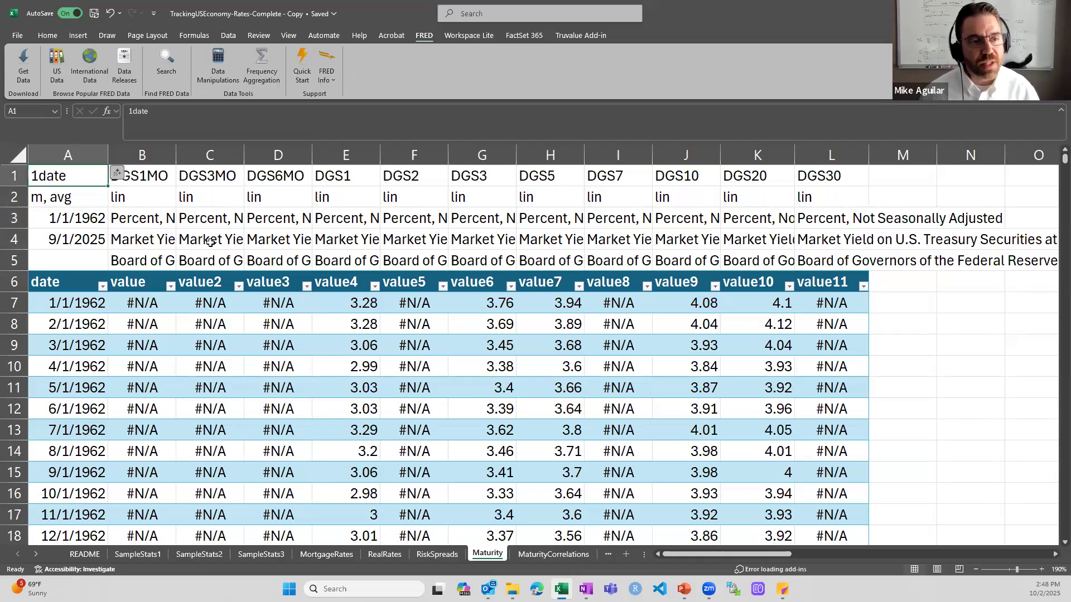
key(Right)
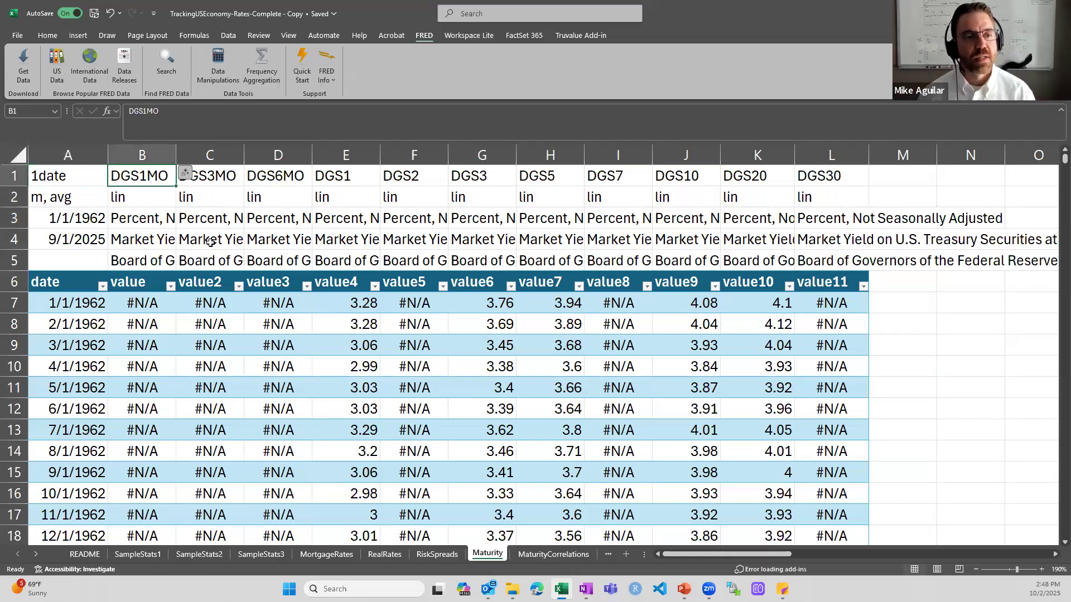
key(Right)
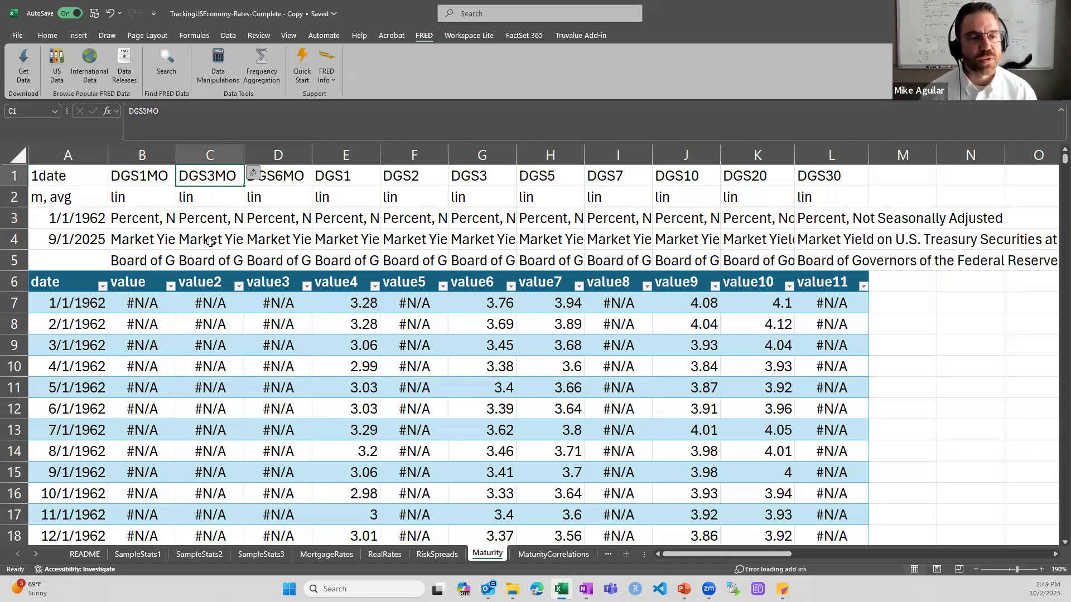
key(Right)
key(Right)
key(Right)
key(Right)
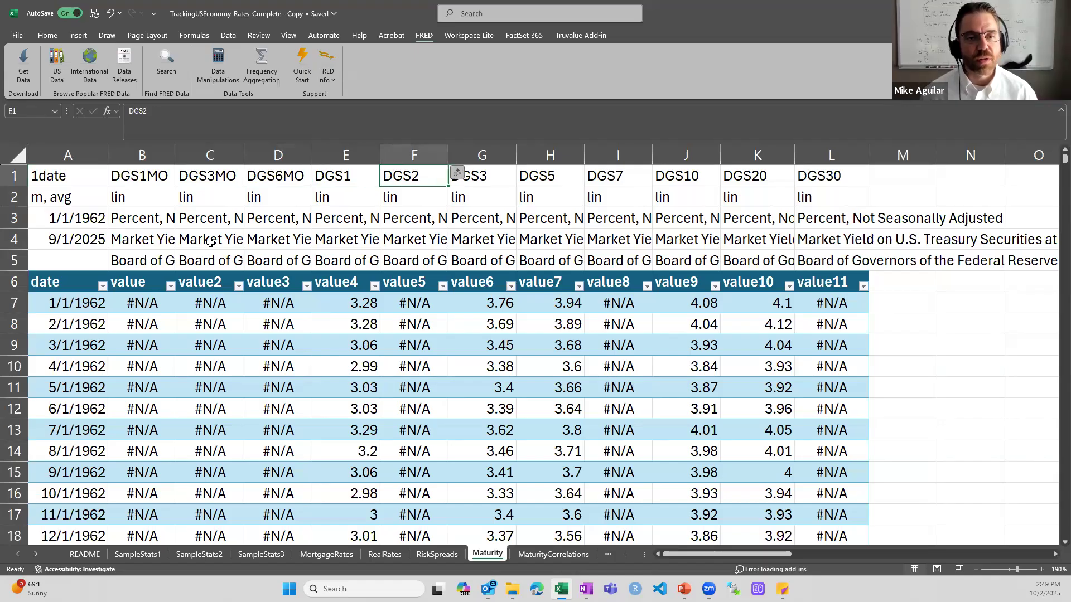
key(Right)
key(Right)
key(Right)
key(Right)
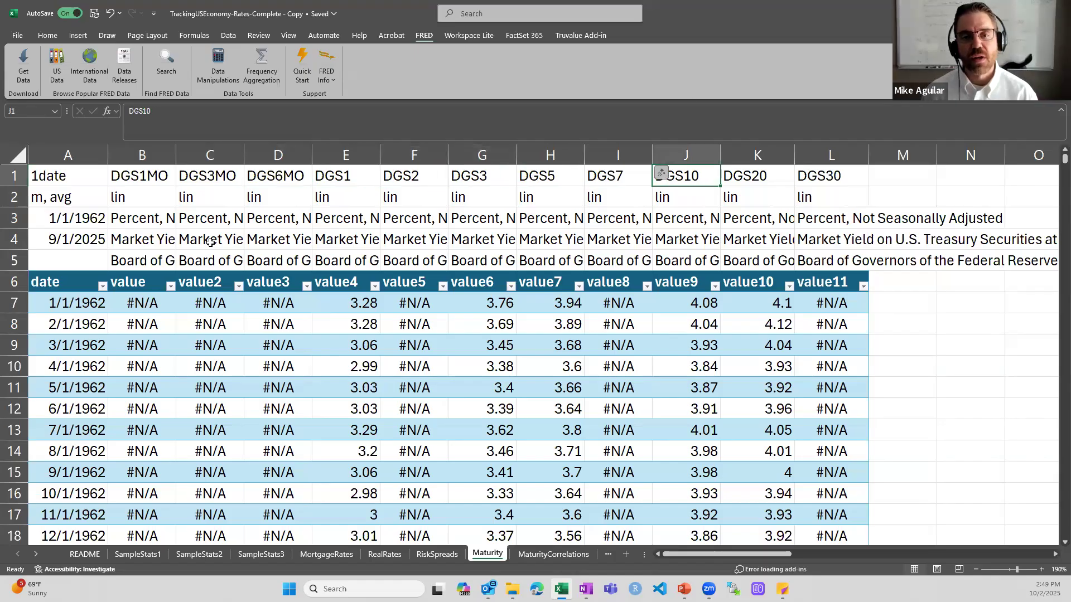
key(Right)
key(Left)
Check the lin codes in row 2 and bring up FRED's Data Manipulations list to see what they mean
key(Left)
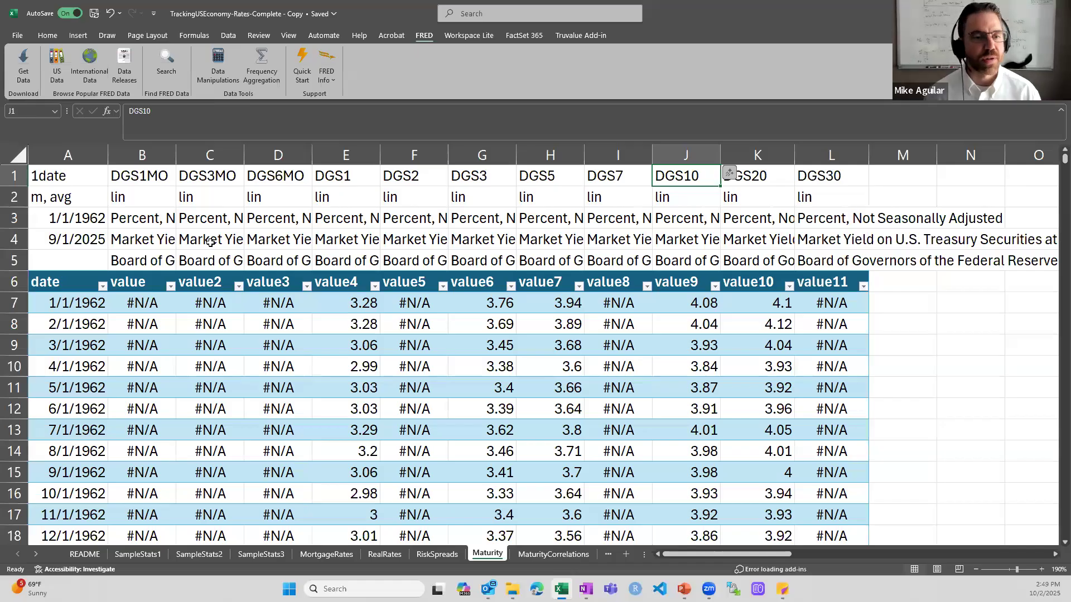
key(Down)
key(Right)
key(Right)
key(Left)
key(Left)
key(Left)
key(Left)
key(Left)
key(Left)
key(Left)
key(Left)
key(Left)
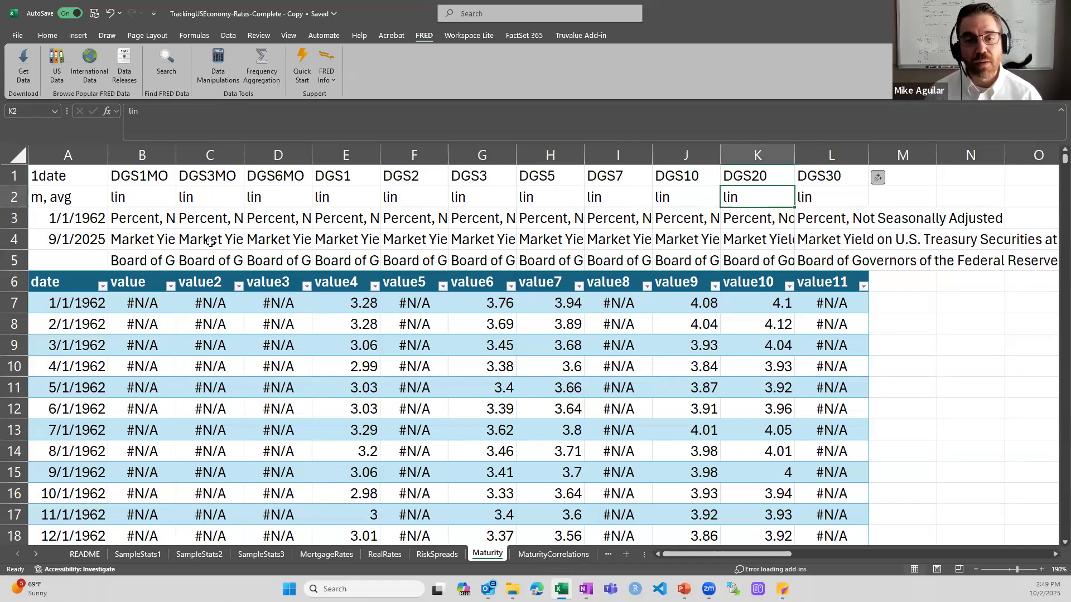
key(Left)
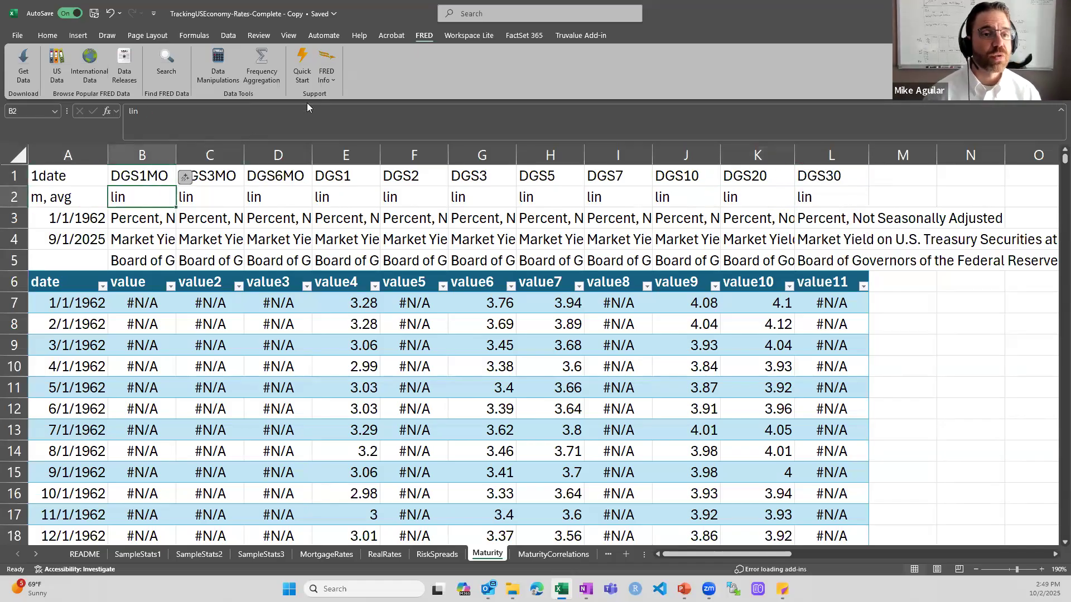
click(217, 61)
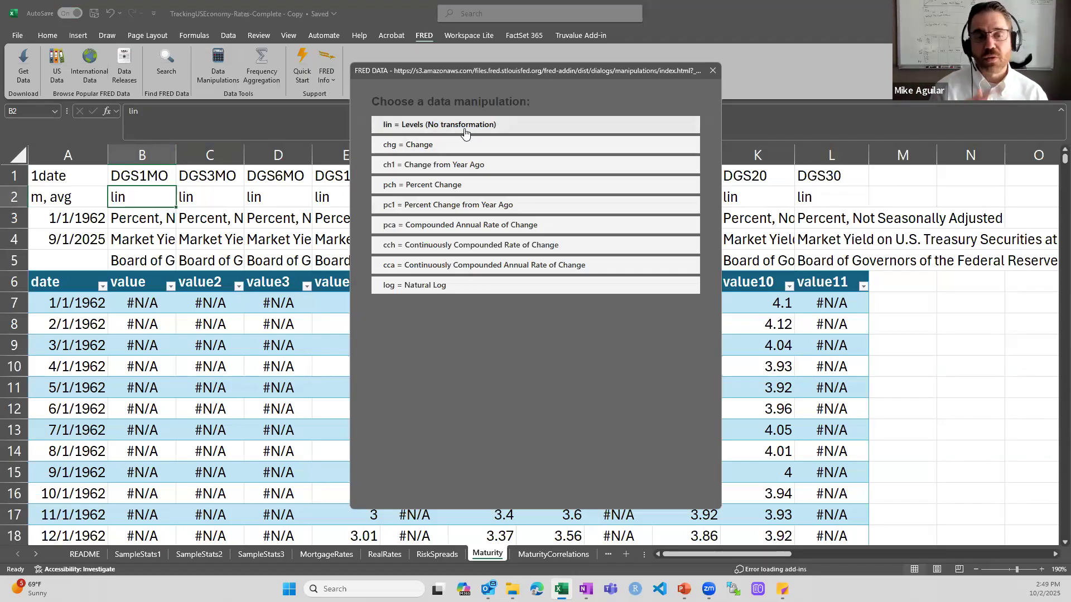
Close the FRED transformation list and inspect the first data row, starting at the 1-month value in B7
click(713, 70)
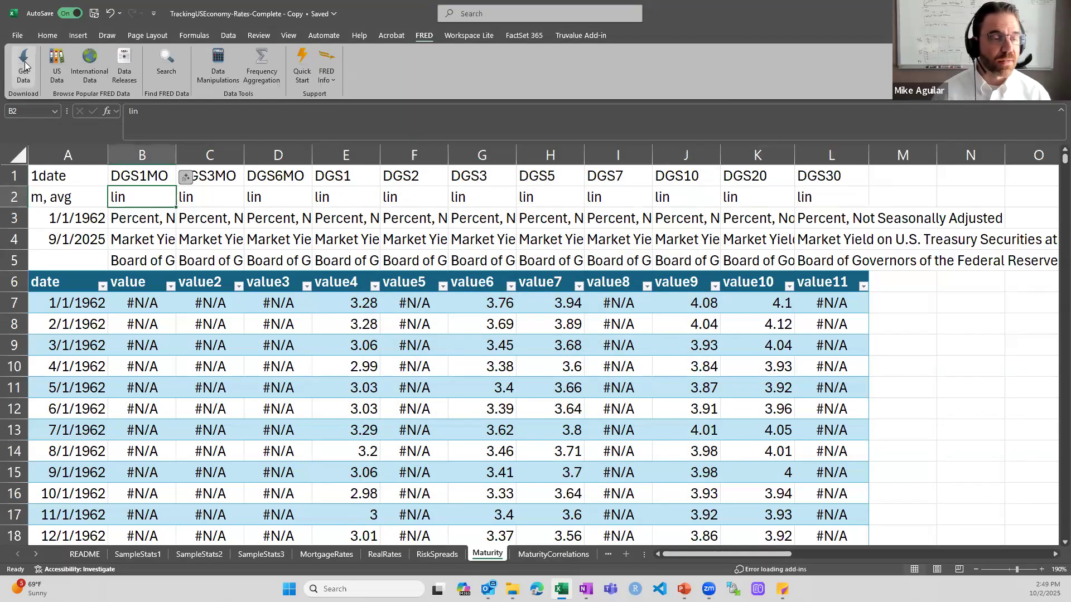
click(161, 353)
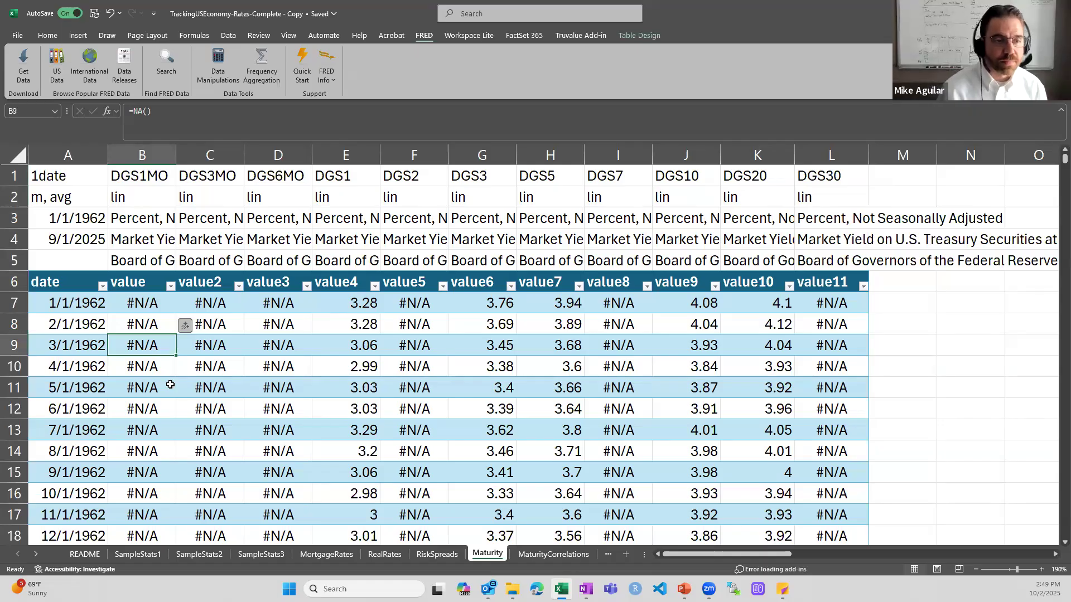
key(Up)
key(Up)
key(Right)
key(Right)
key(Right)
key(Right)
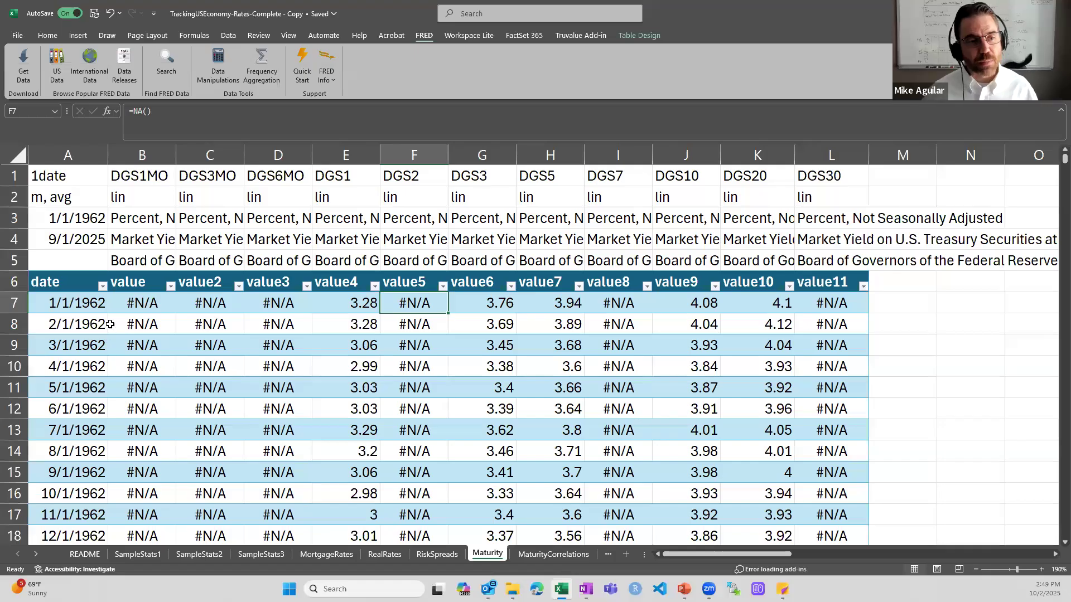
Select A6:B16, the dates and 1-month values, and switch to the Insert tab's chart options
click(55, 283)
drag(104, 286, 128, 282)
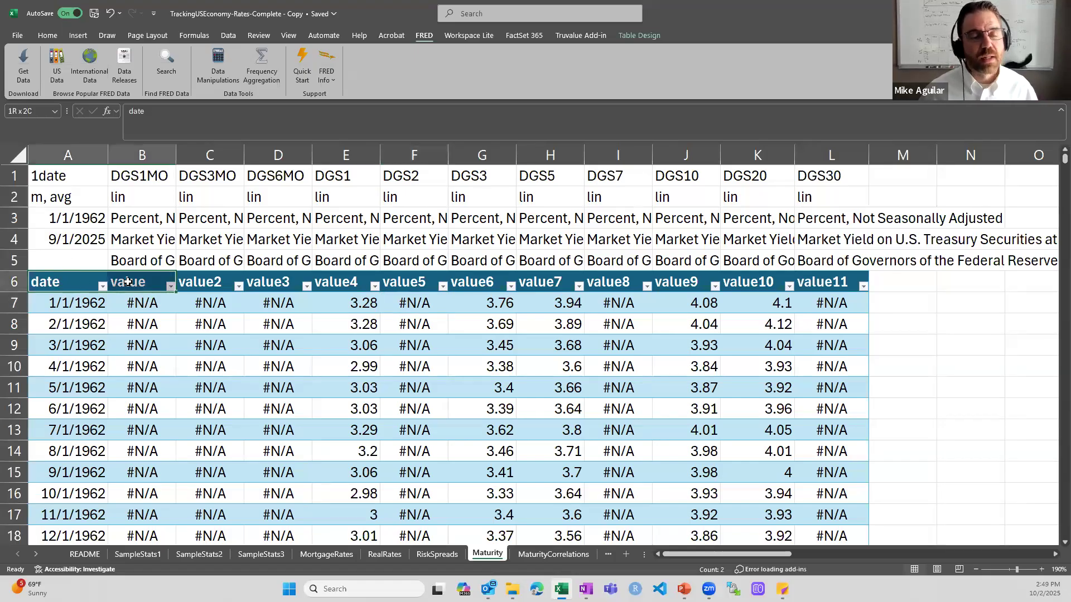
drag(128, 282, 142, 493)
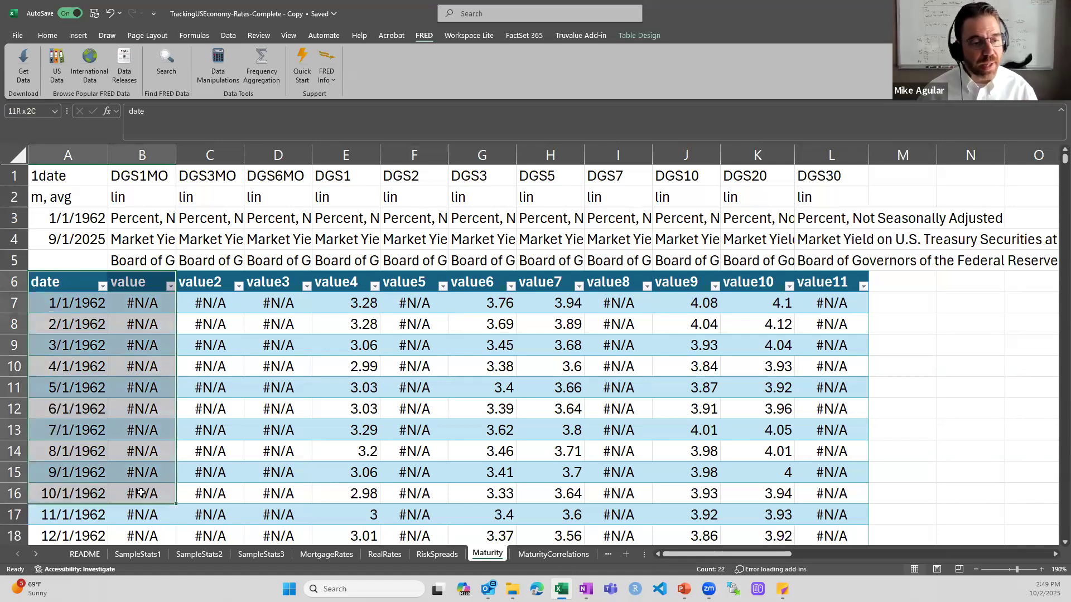
click(77, 34)
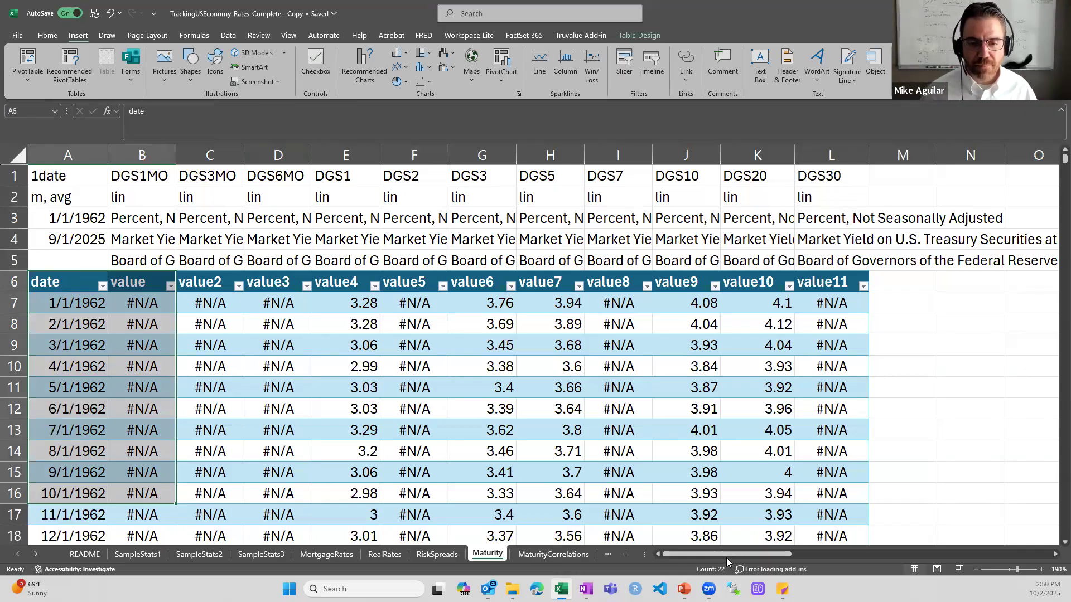
drag(745, 555, 867, 553)
scroll(702, 339, down, 3)
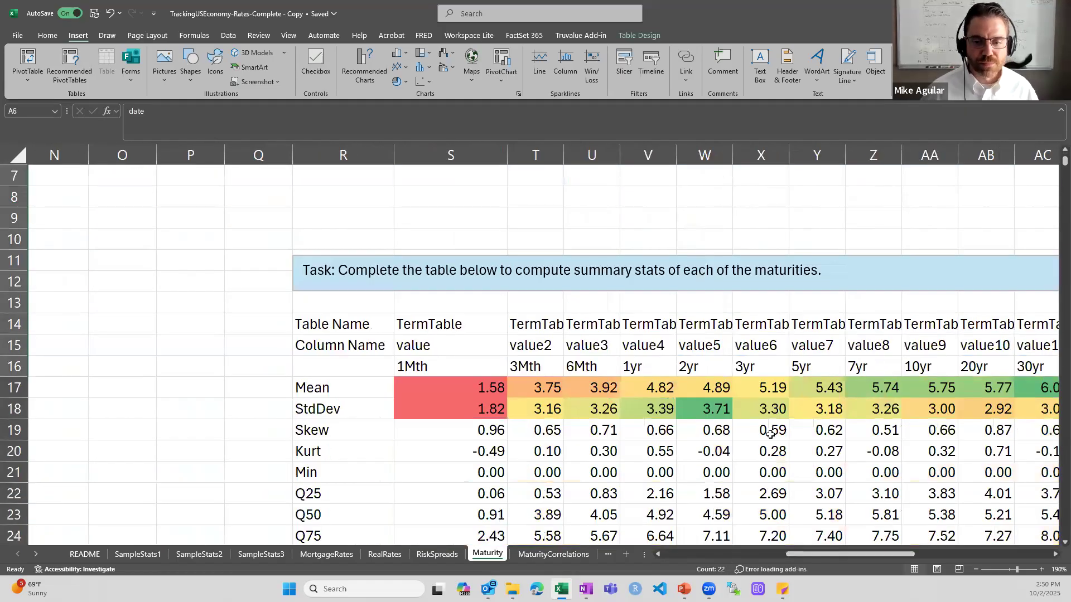
drag(832, 558, 859, 562)
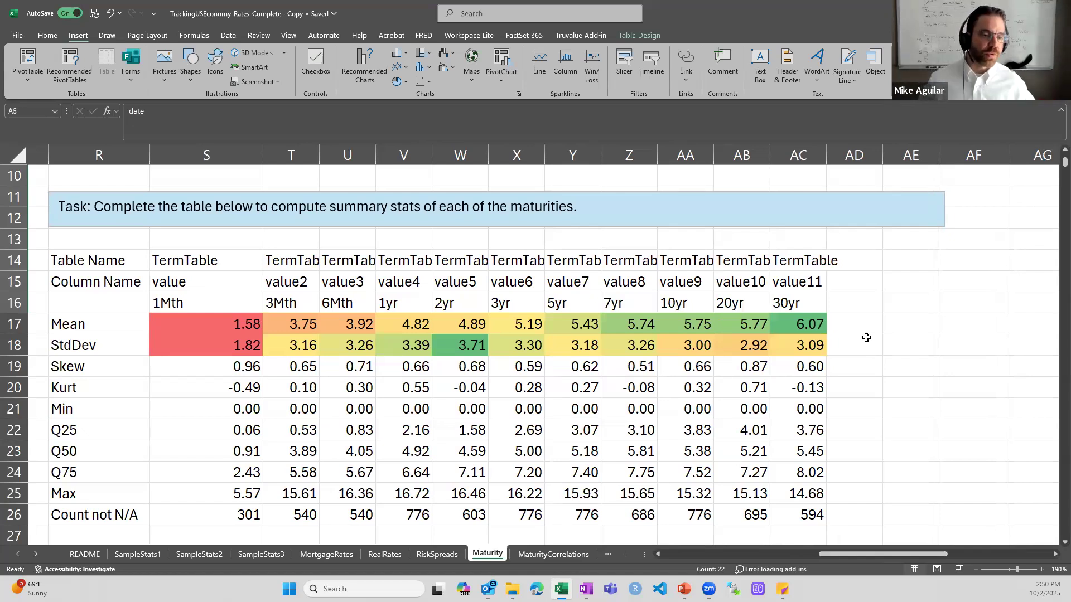
click(116, 457)
click(109, 471)
click(102, 497)
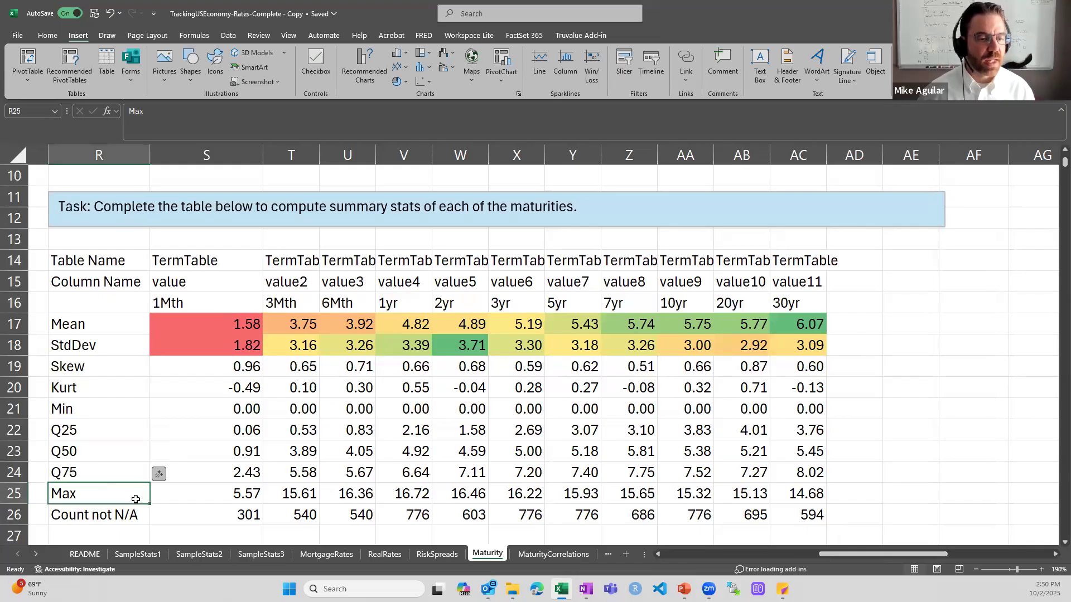
click(124, 524)
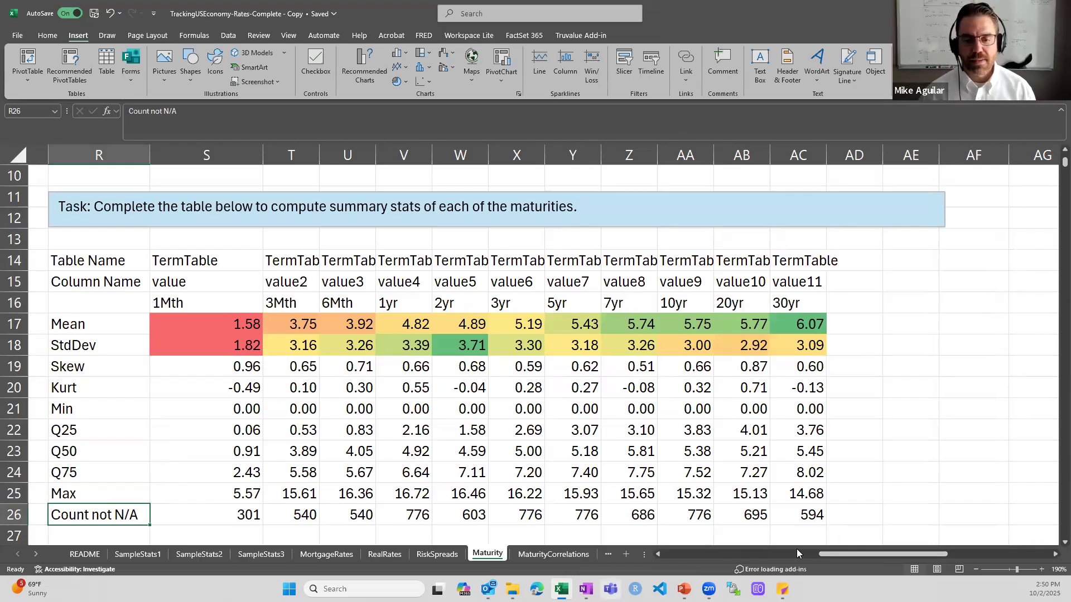
drag(819, 554, 664, 554)
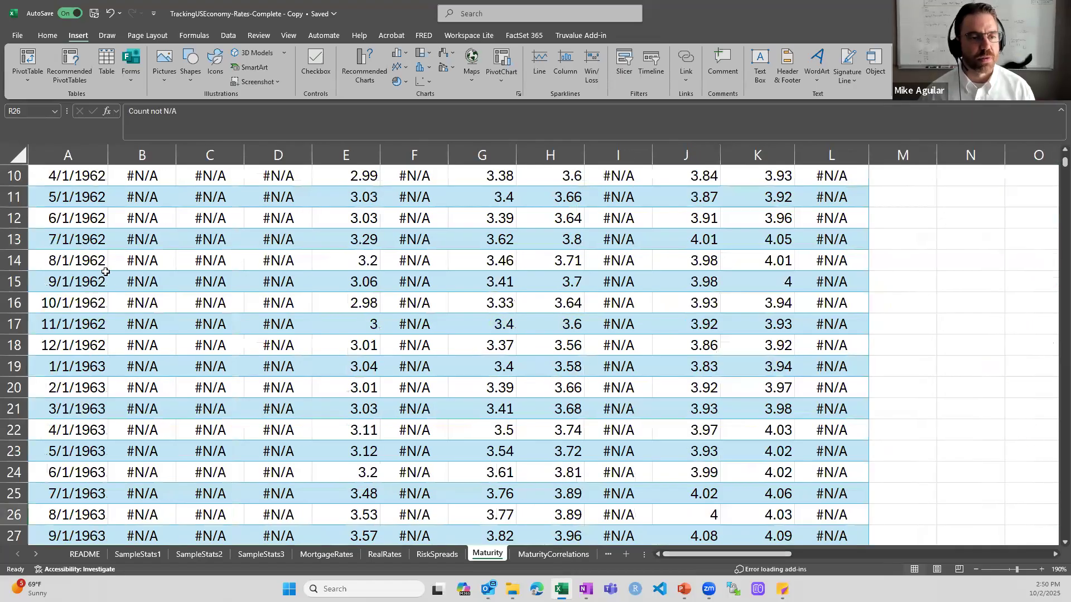
click(96, 253)
scroll(96, 254, up, 3)
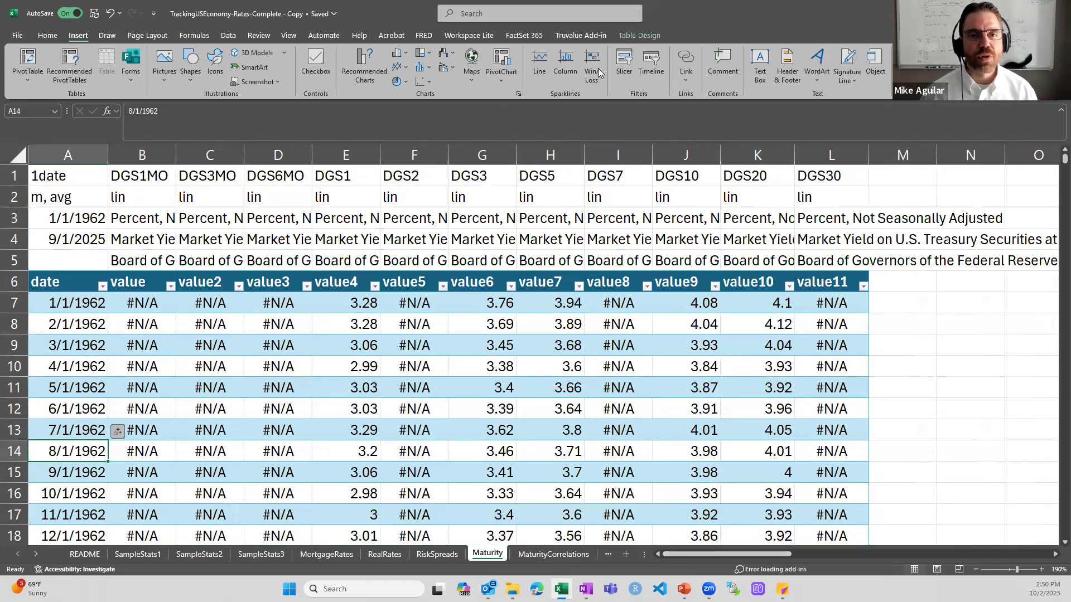
Confirm the table is named TermTable and B7's #N/A comes from =NA(), then scroll to the stats table
click(612, 195)
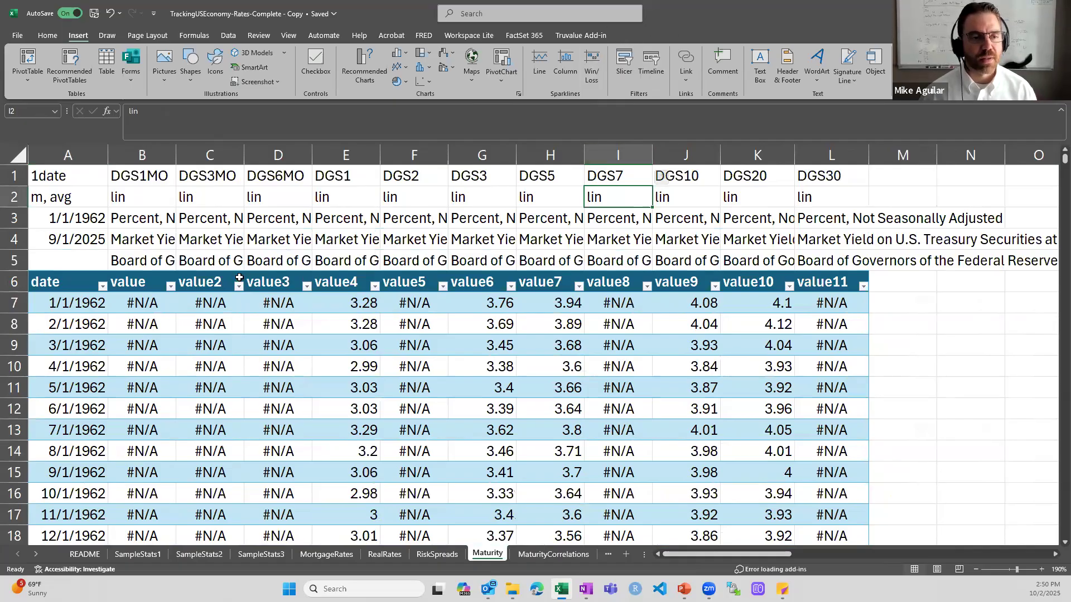
click(88, 326)
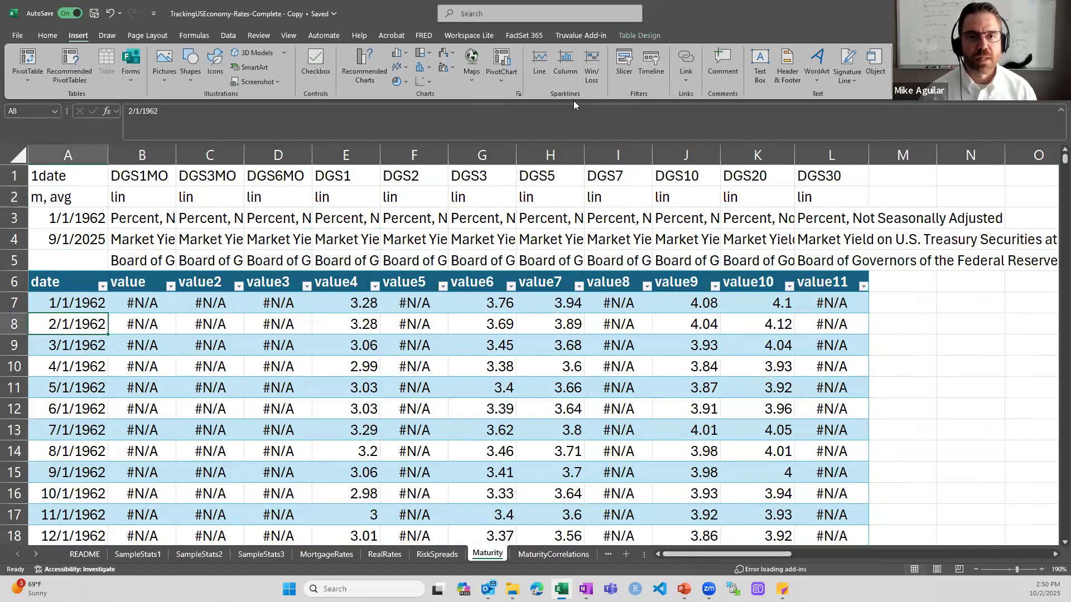
click(647, 37)
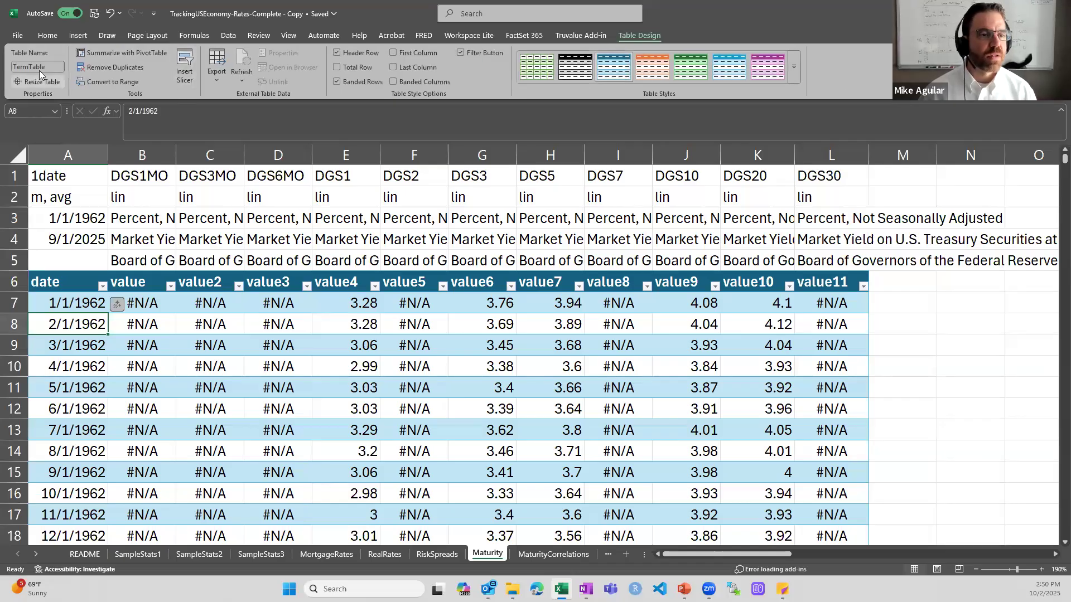
click(133, 304)
drag(686, 556, 848, 553)
scroll(616, 353, down, 2)
scroll(615, 353, down, 1)
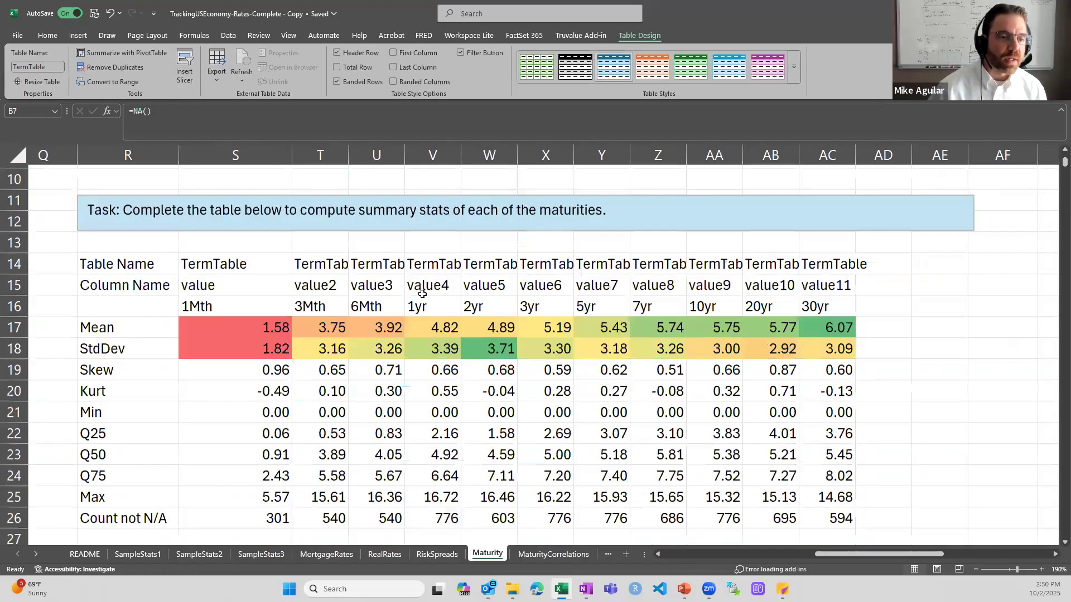
Check the TermTable names entered across row 14 of the stats table, starting at S14
click(151, 261)
click(201, 260)
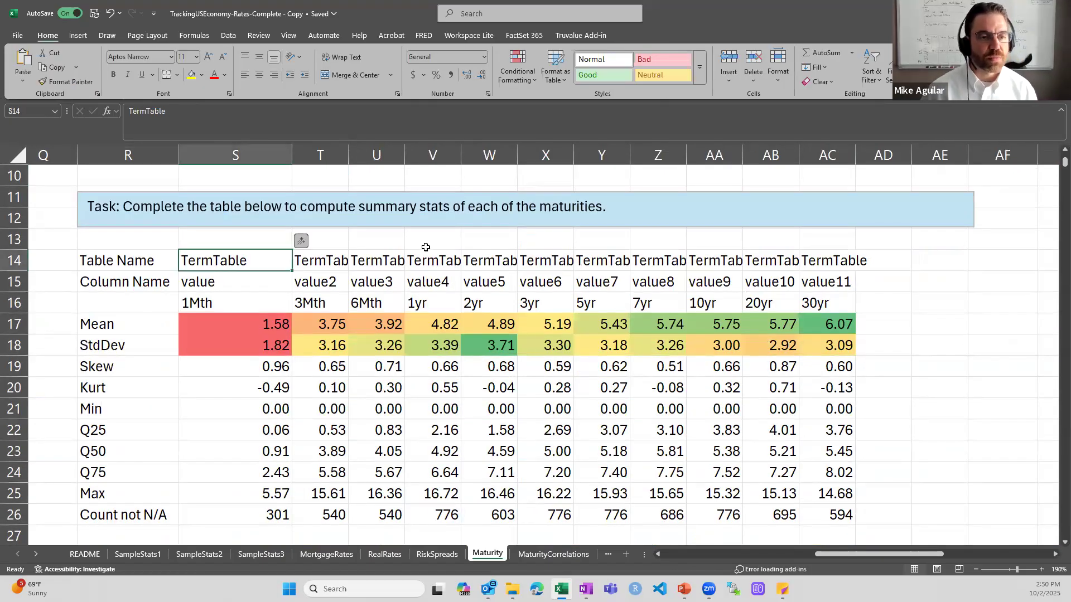
key(Right)
key(Right)
key(Right)
key(Right)
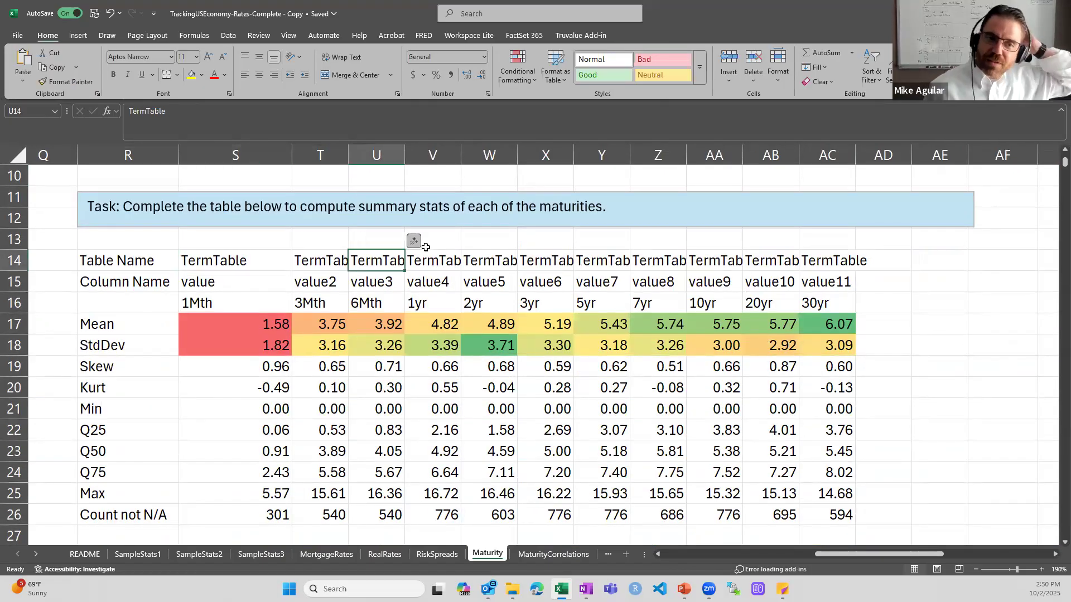
key(Right)
key(Right)
key(Right)
key(Right)
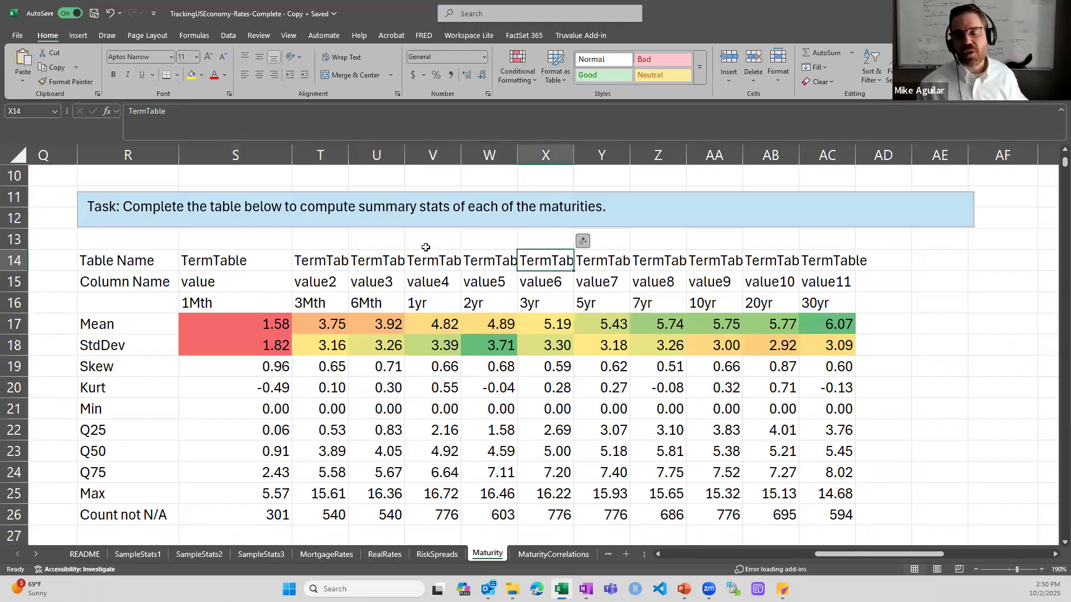
key(Right)
key(Right)
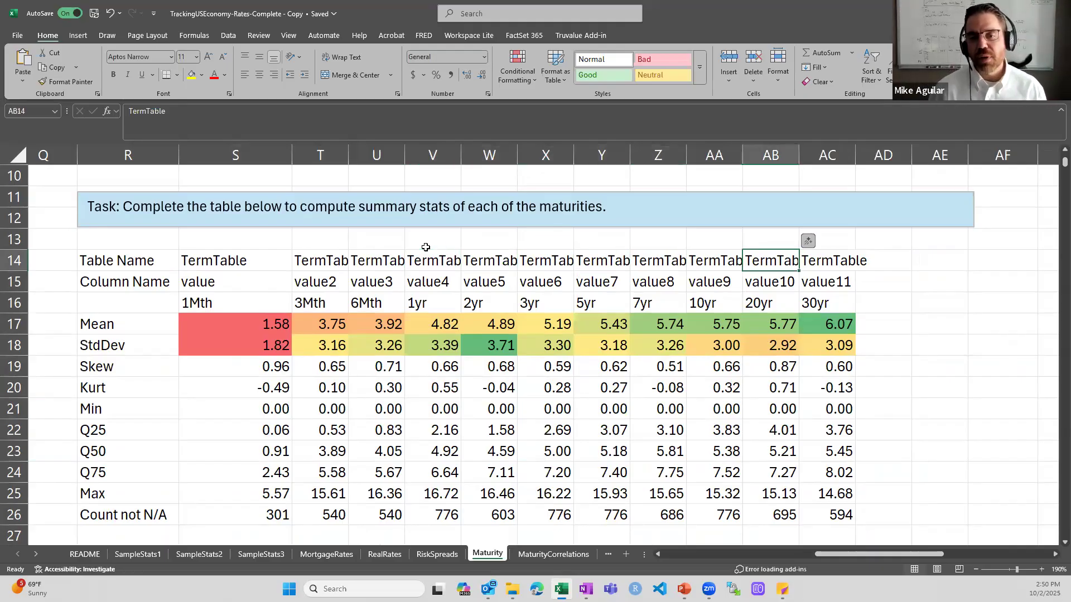
key(Left)
key(Left)
key(Left)
key(Left)
key(Left)
key(Left)
key(Left)
key(Left)
key(Left)
key(Left)
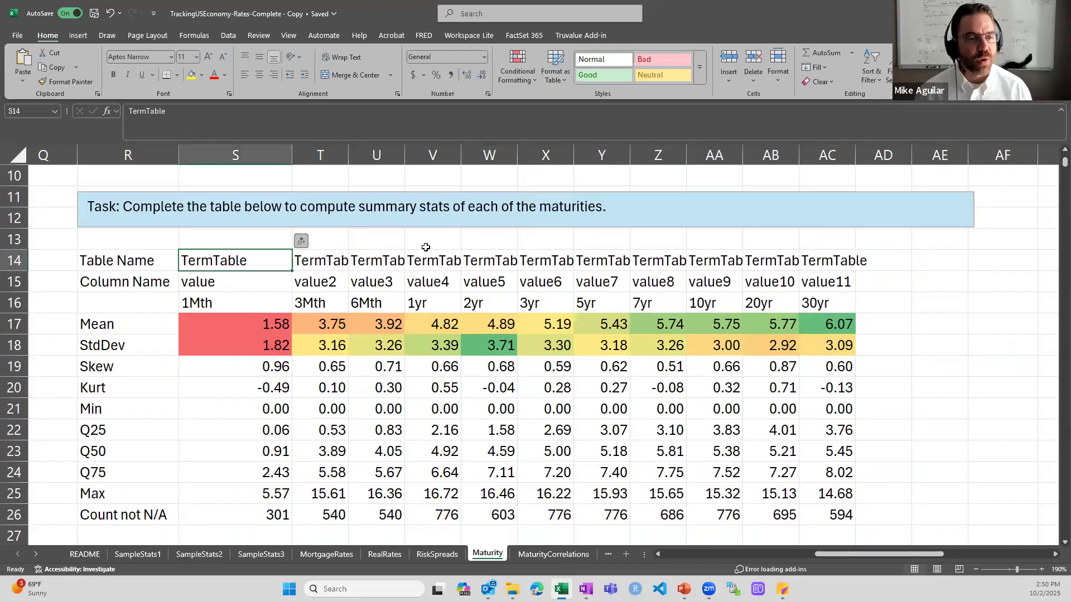
key(Left)
key(Down)
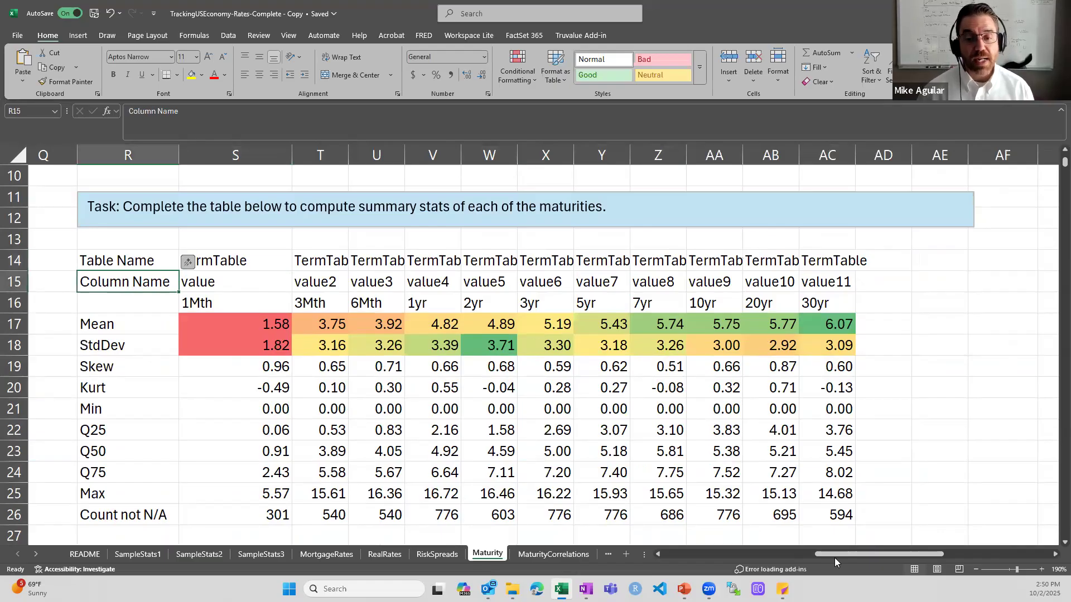
Compare the stats table's column names with the TermTable column headers in row 6
drag(822, 554, 683, 554)
scroll(197, 300, up, 3)
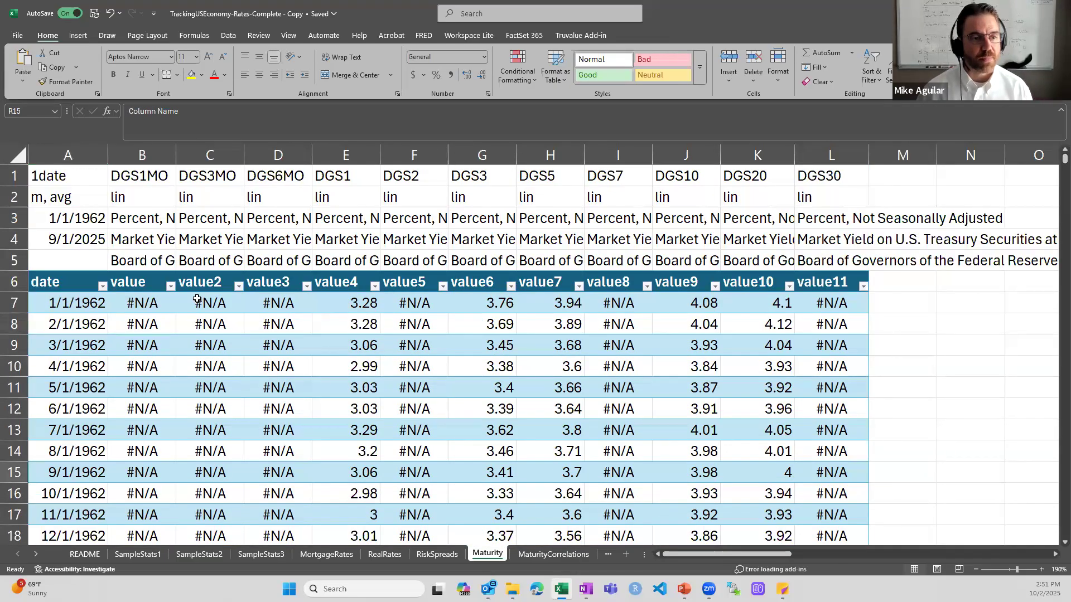
click(142, 283)
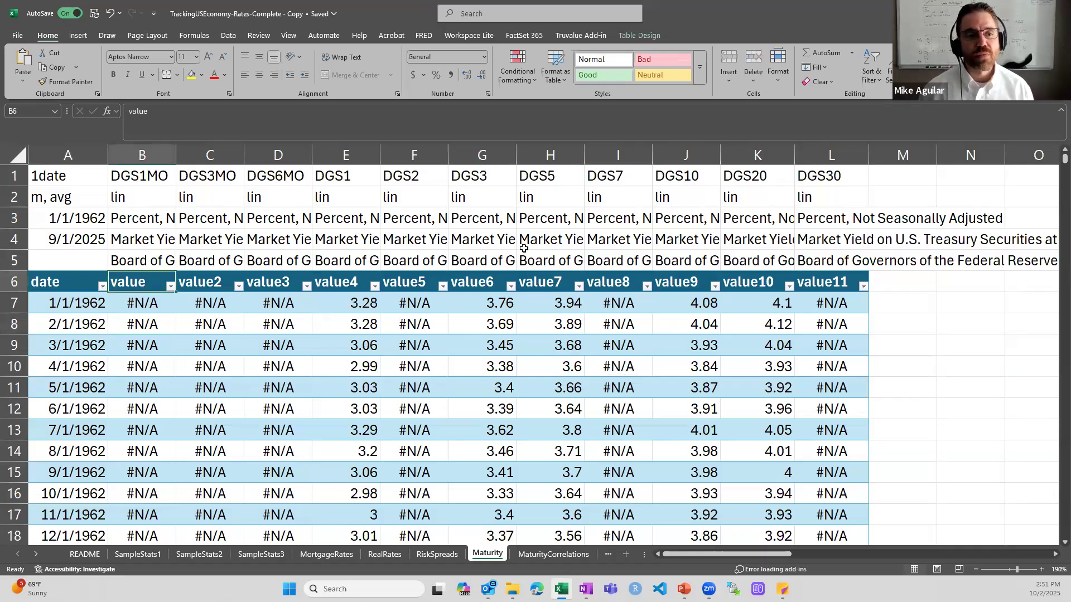
key(Right)
key(Right)
key(Right)
key(Right)
key(Right)
key(Right)
key(Right)
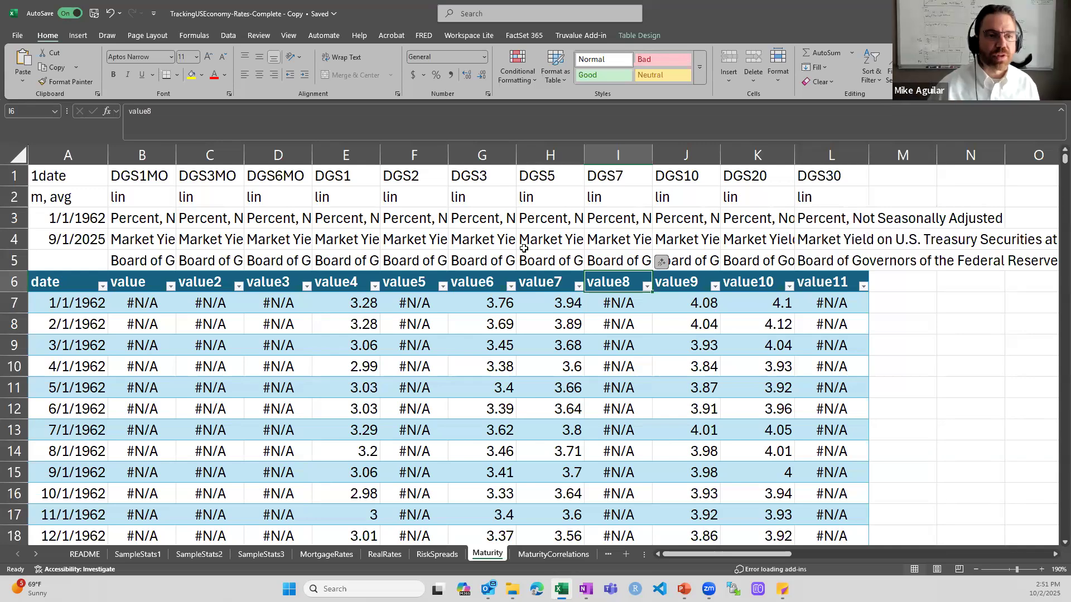
drag(702, 552, 944, 552)
scroll(396, 319, down, 2)
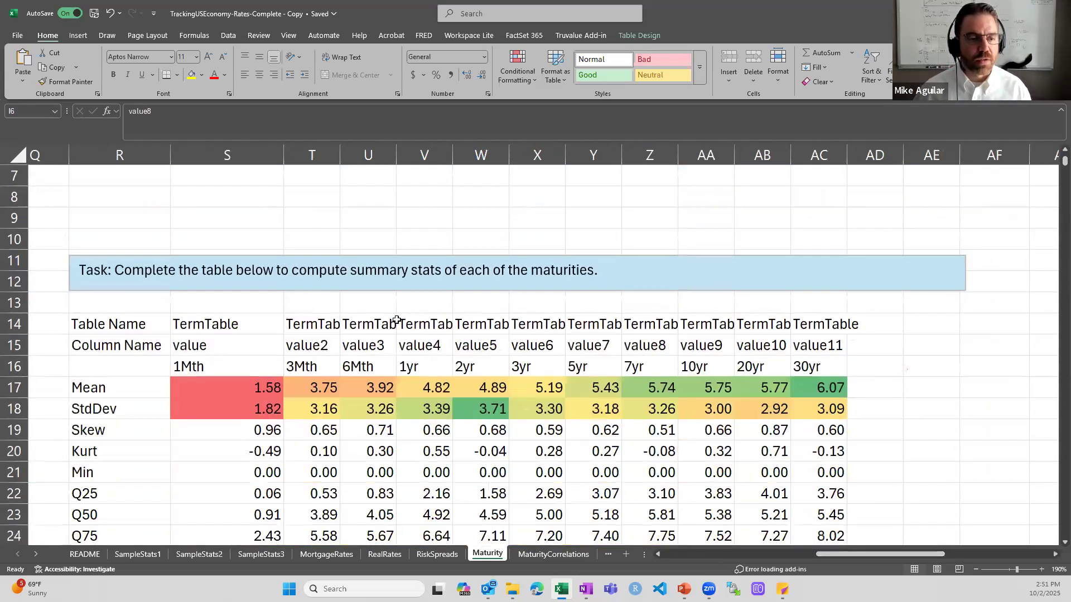
scroll(396, 320, down, 1)
Make the maturity labels 1Mth–30yr in S16:AC16 blue, then select the row-14 table names
drag(245, 302, 825, 304)
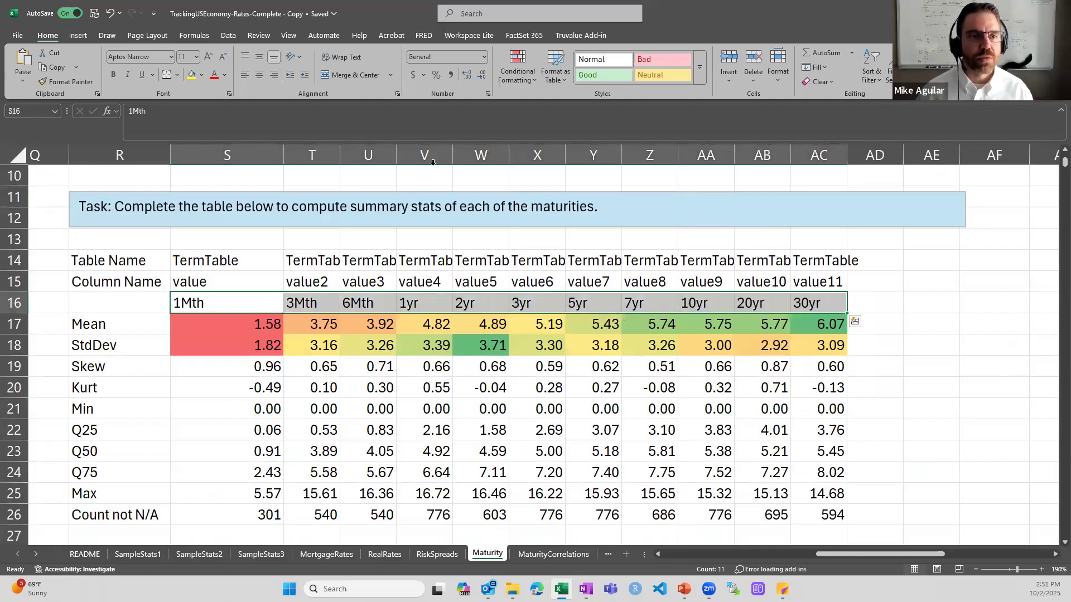
click(224, 74)
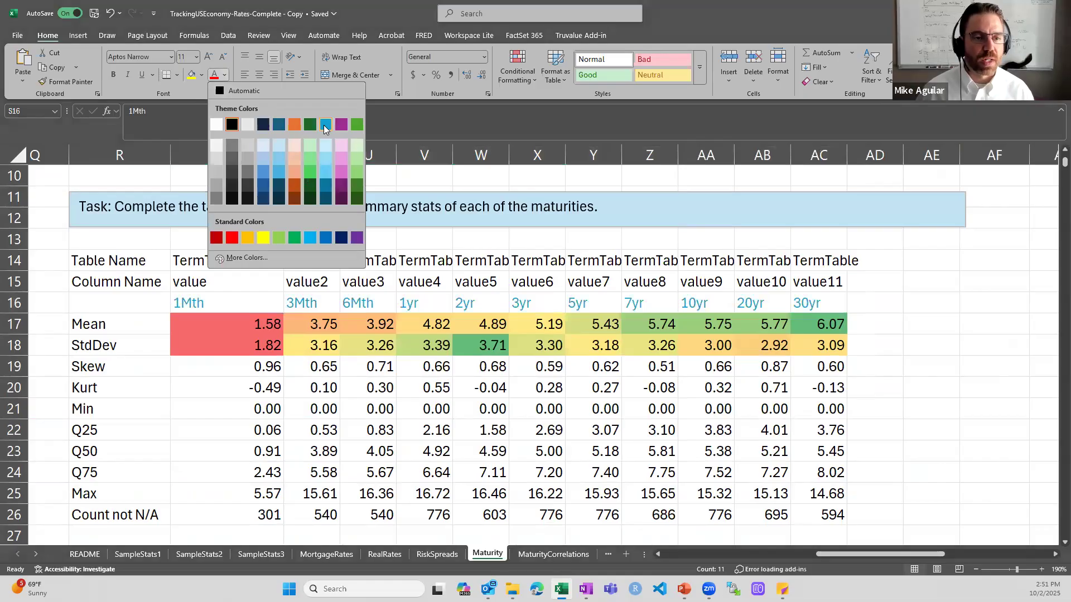
click(326, 129)
drag(259, 259, 823, 263)
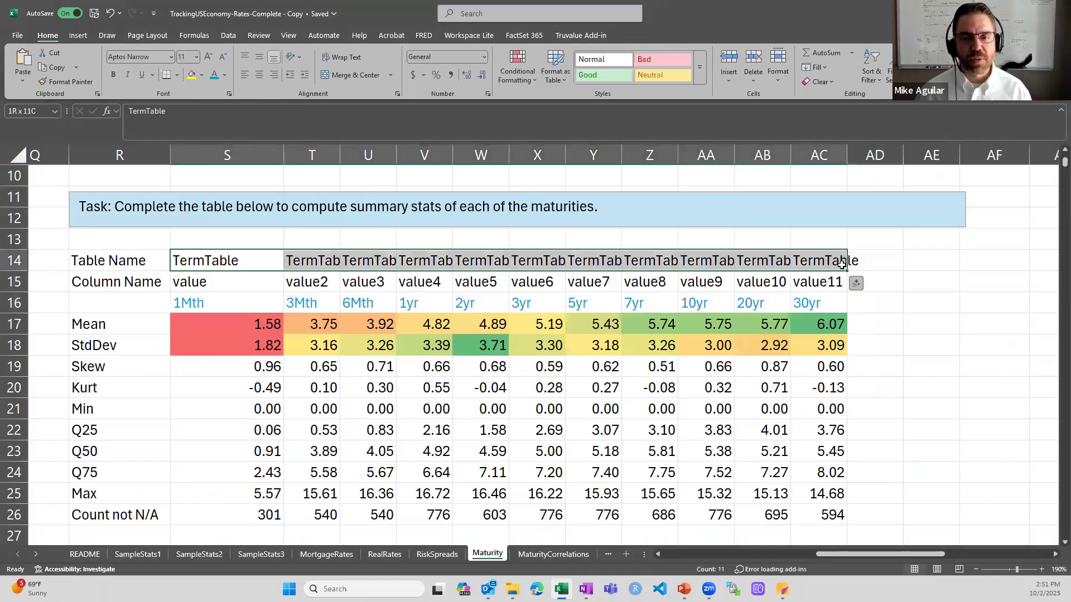
Make the row-14 TermTable names blue and inspect the Kurt and Skew formulas in column S
click(217, 79)
click(194, 389)
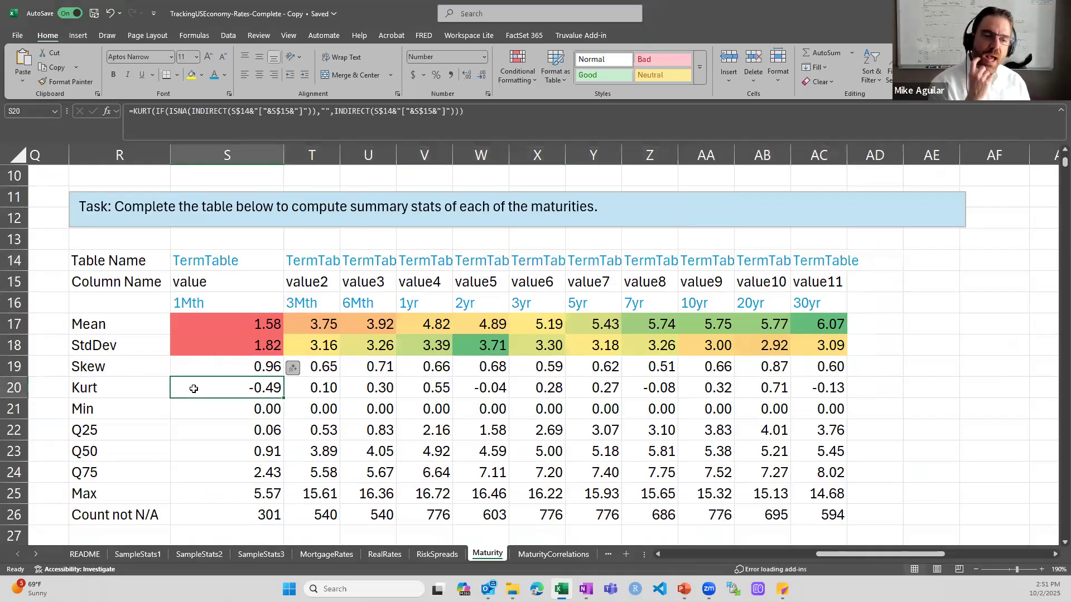
key(Up)
key(Up)
key(Up)
key(Up)
key(Up)
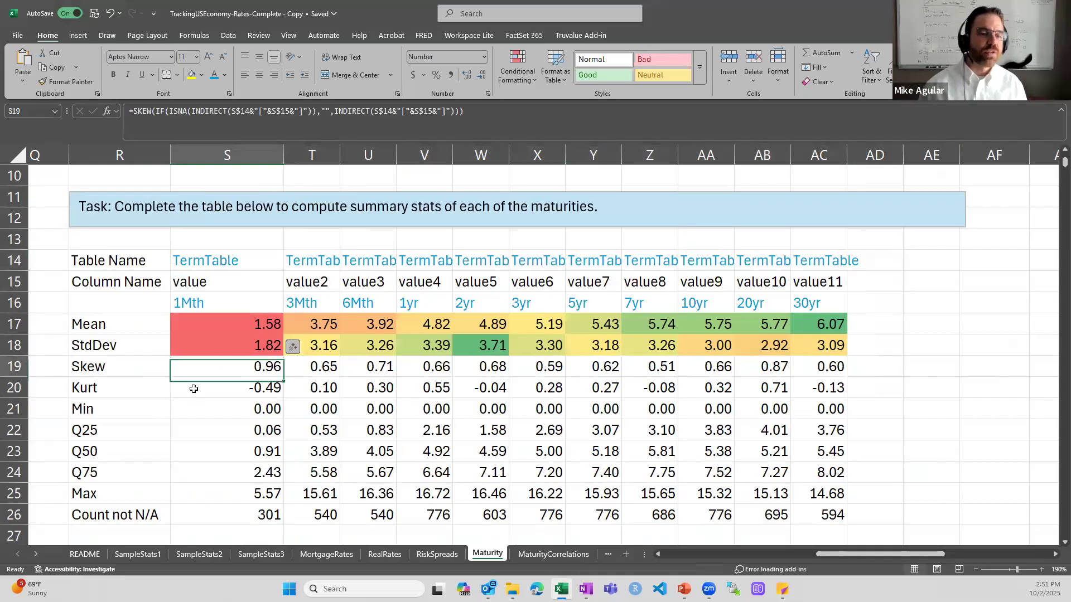
Review the column names and maturity labels in rows 15–16, then move to P17 beside the Mean row
key(Right)
key(Down)
key(Right)
key(Right)
key(Right)
key(Right)
key(Right)
key(Right)
key(Right)
key(Up)
key(Down)
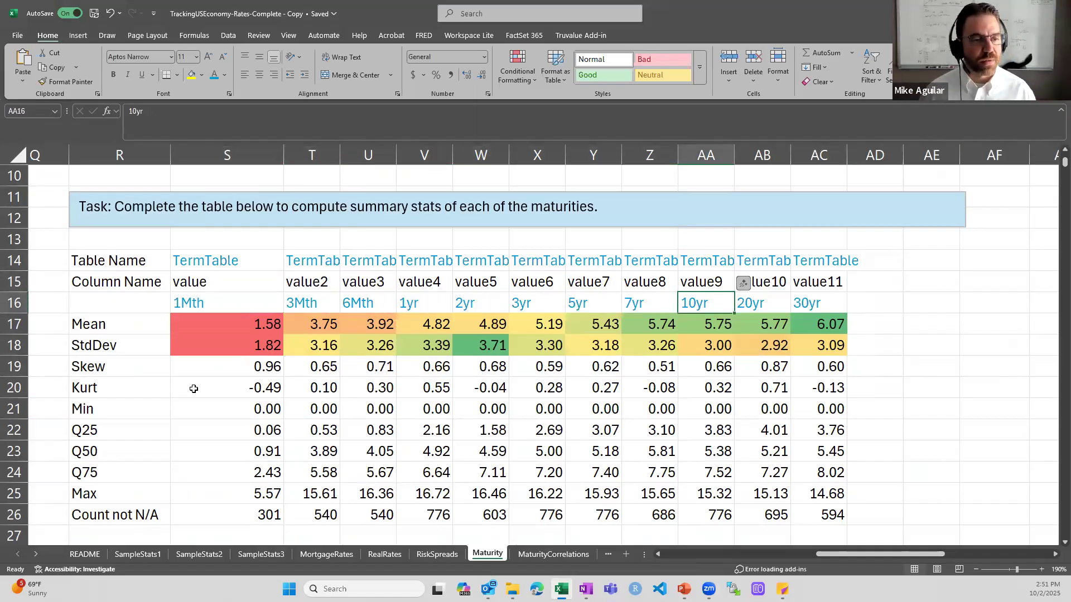
key(Left)
key(Left)
key(Left)
key(Left)
key(Left)
key(Left)
key(Left)
key(Left)
key(Left)
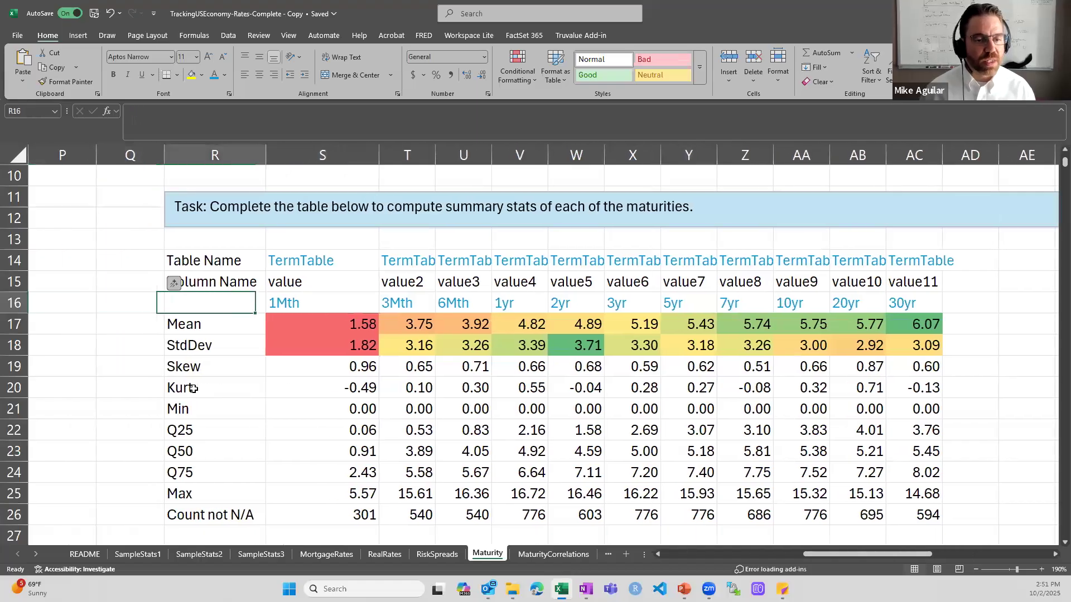
scroll(271, 404, up, 2)
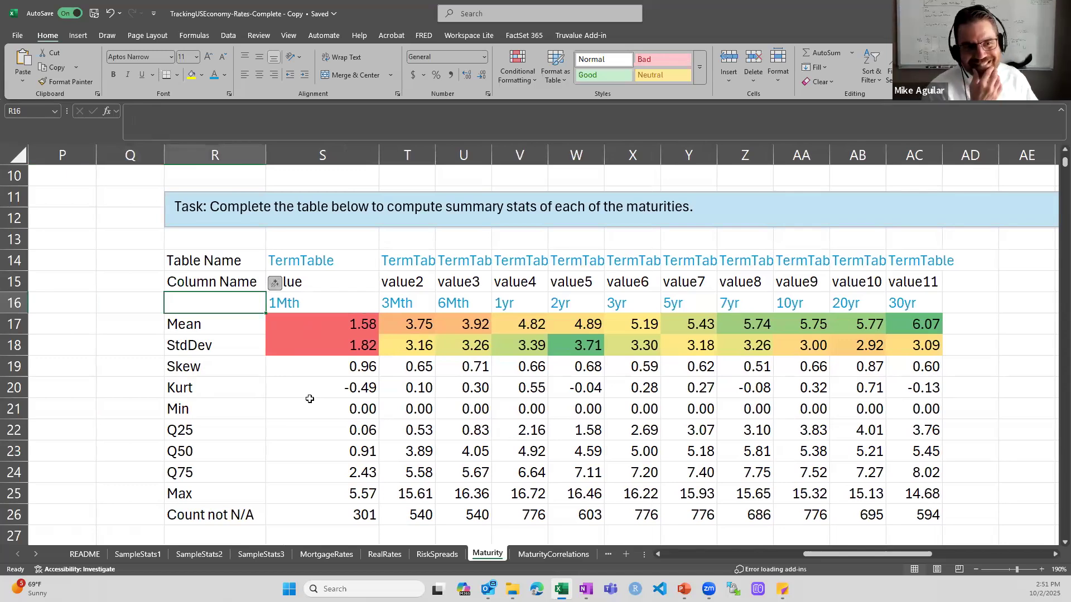
key(Down)
key(Left)
key(Left)
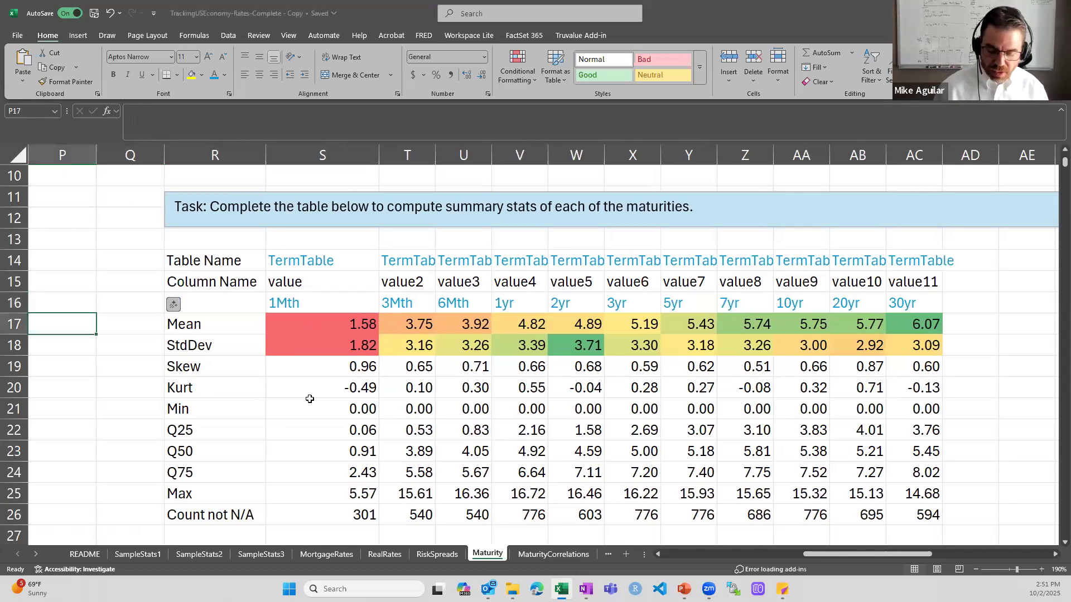
Enter =AVERAGE(TermTable[value]) in P17, which returns #N/A because of missing yields
text(=abvera)
key(BackSpace)
key(BackSpace)
key(BackSpace)
key(BackSpace)
key(BackSpace)
key(BackSpace)
text(v)
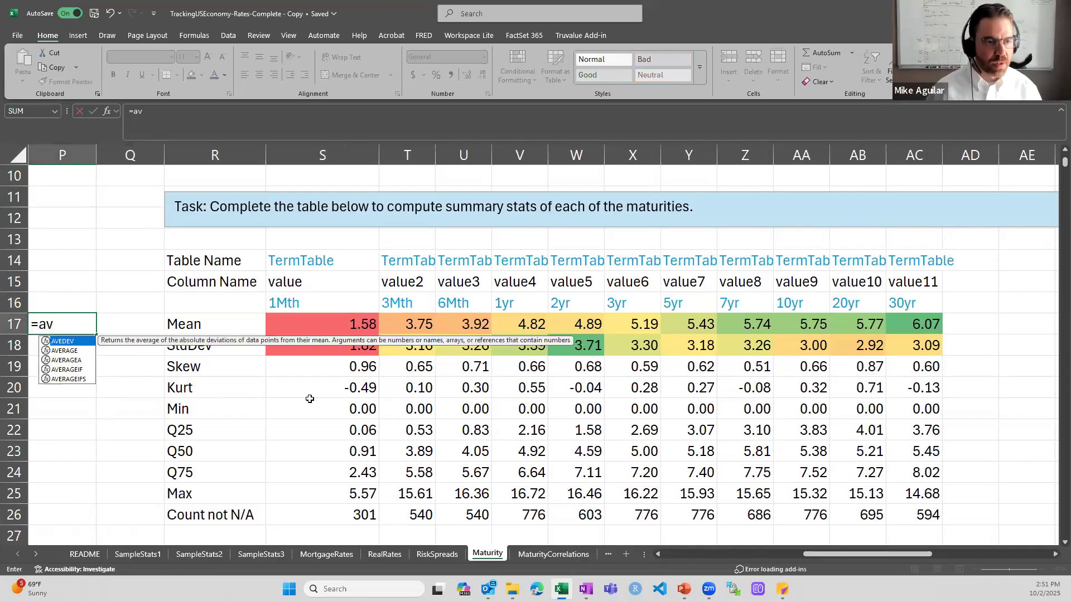
text(erage(TermTable)
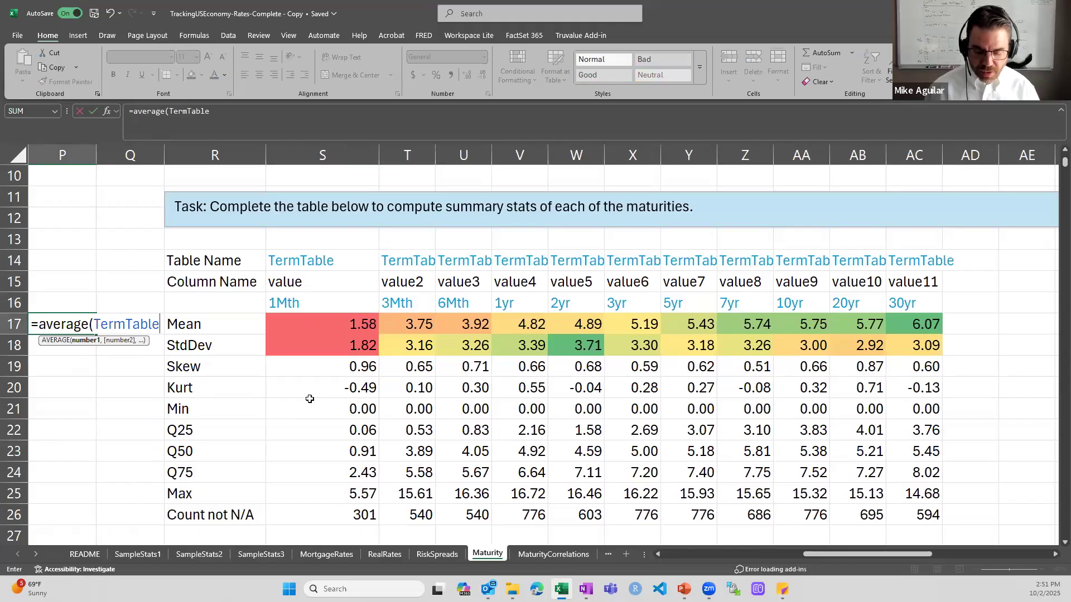
text([)
key(Down)
key(Down)
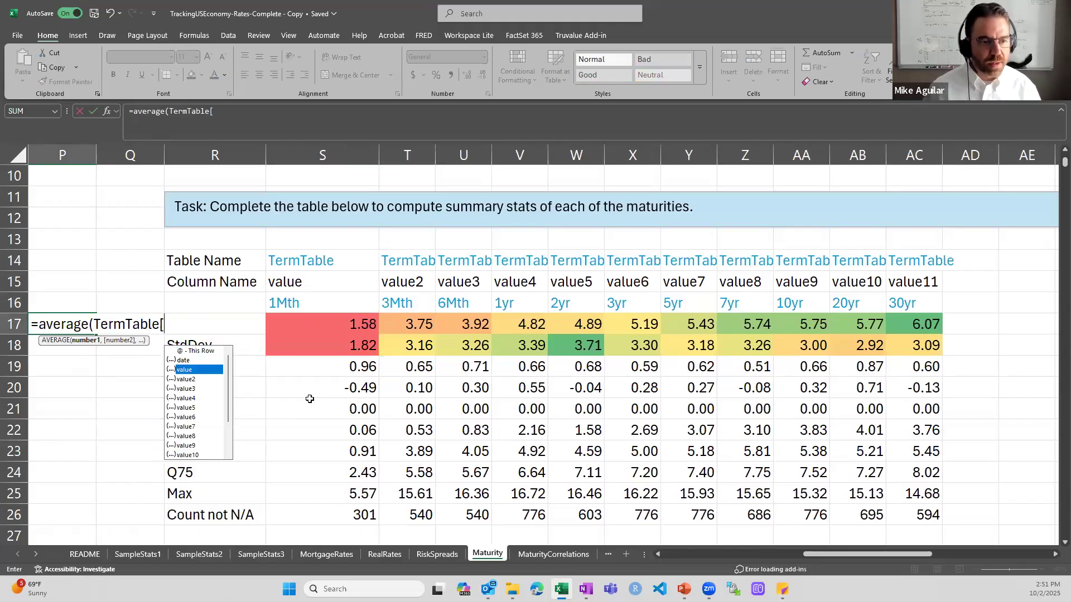
key(Tab)
text(])
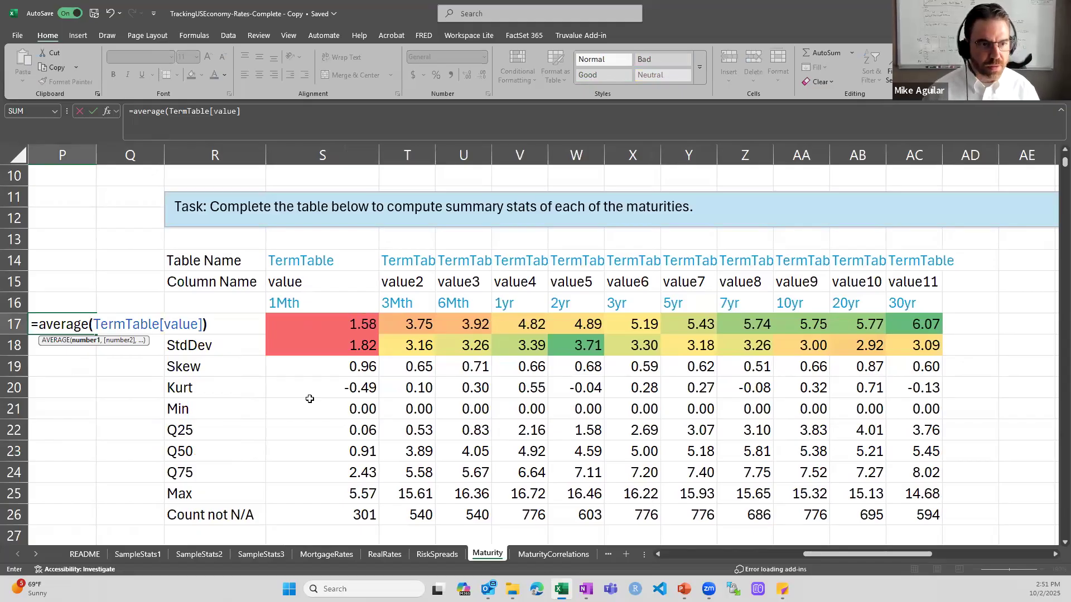
key(Return)
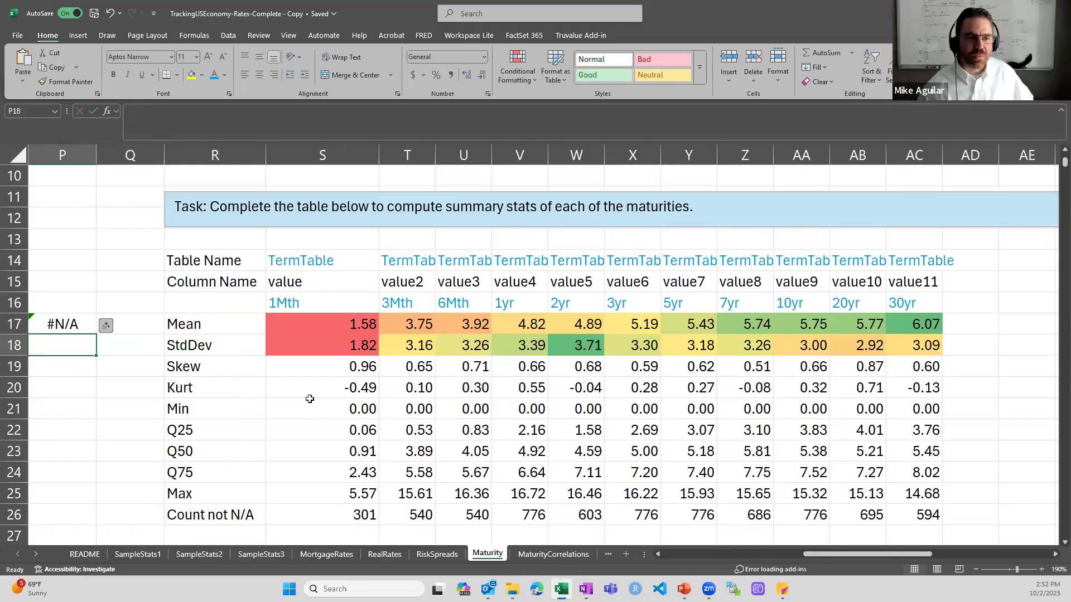
key(Up)
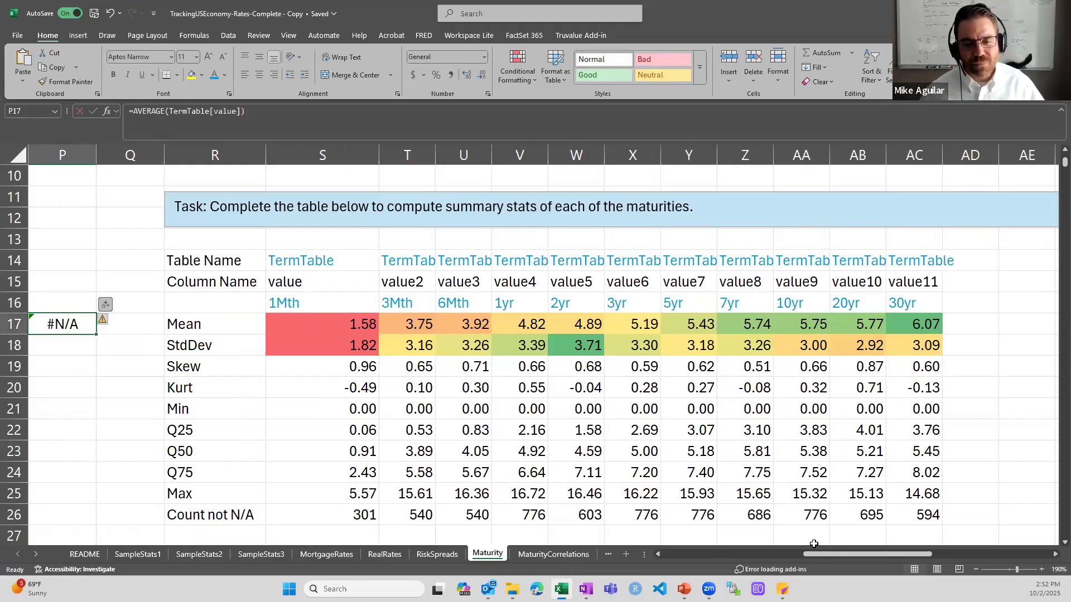
drag(813, 553, 586, 557)
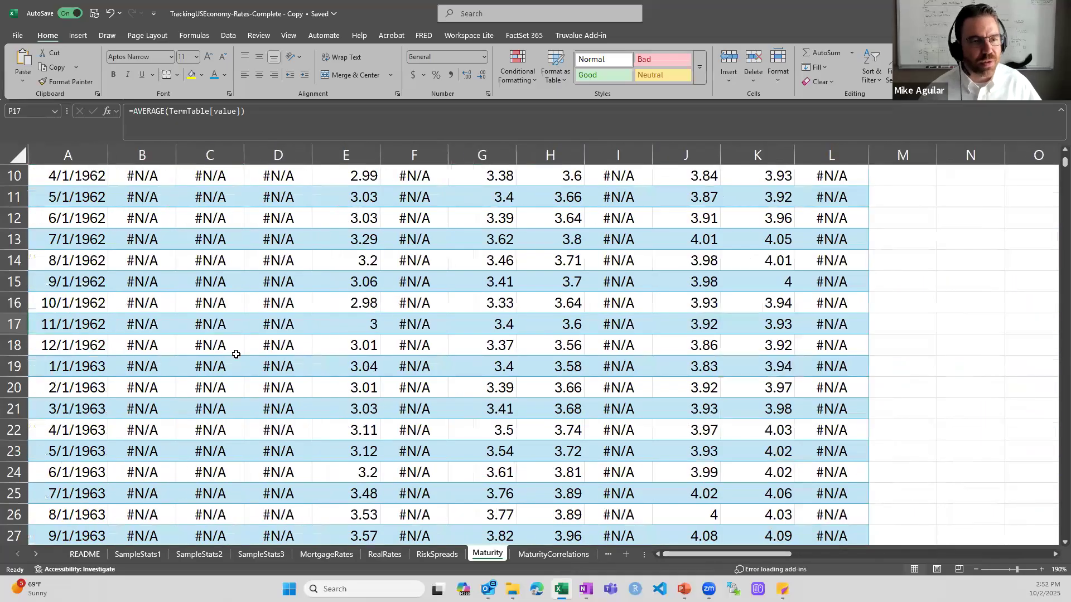
scroll(175, 324, up, 3)
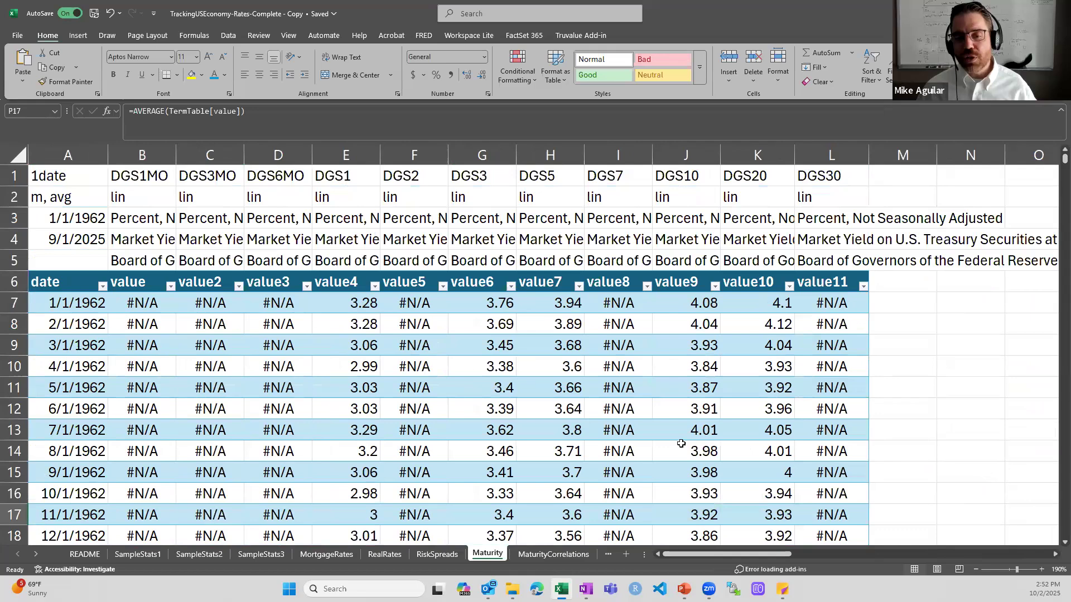
drag(731, 556, 806, 552)
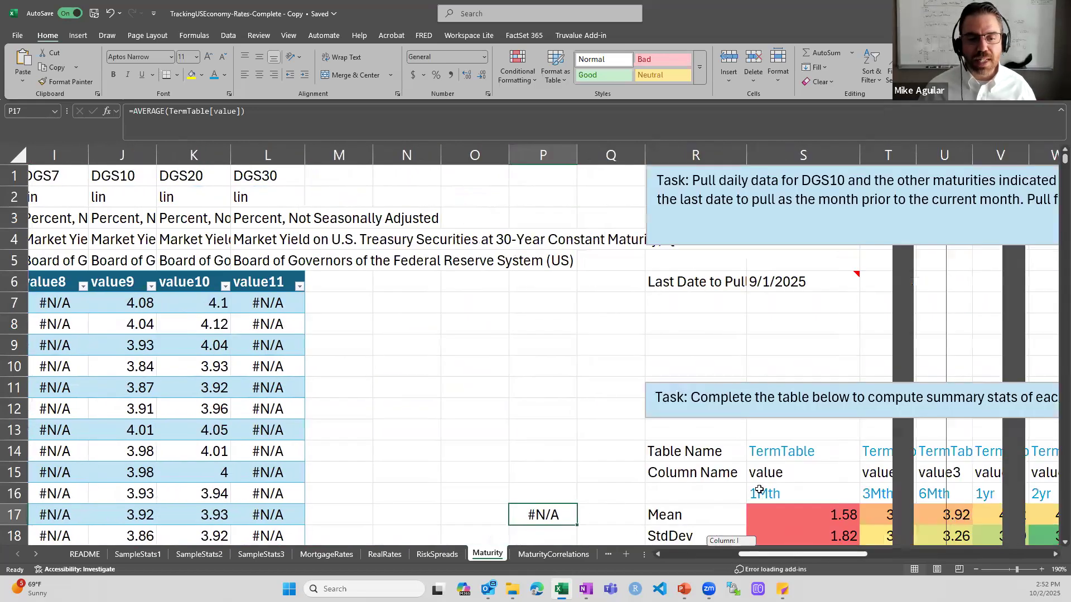
scroll(761, 497, down, 3)
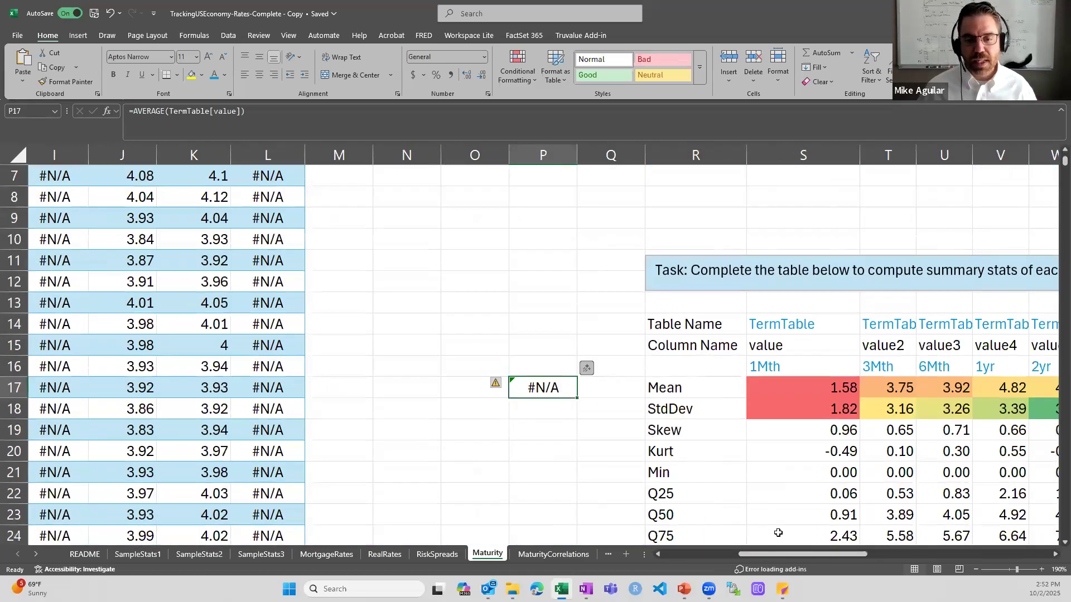
drag(782, 553, 830, 556)
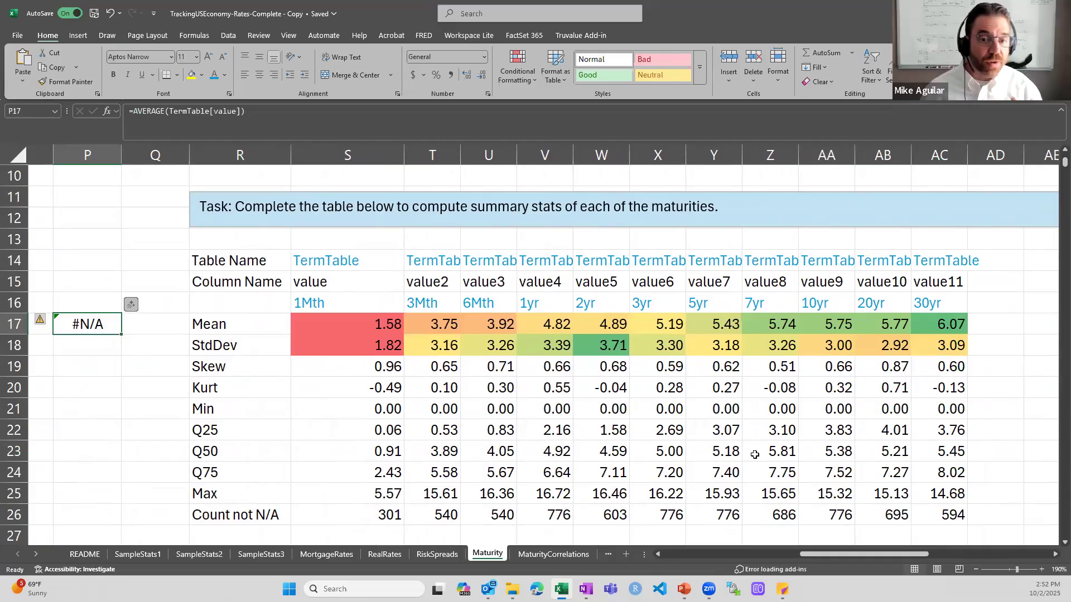
Open S17's AVERAGE(IF(ISNA(INDIRECT…))) Mean formula in edit mode
double_click(391, 333)
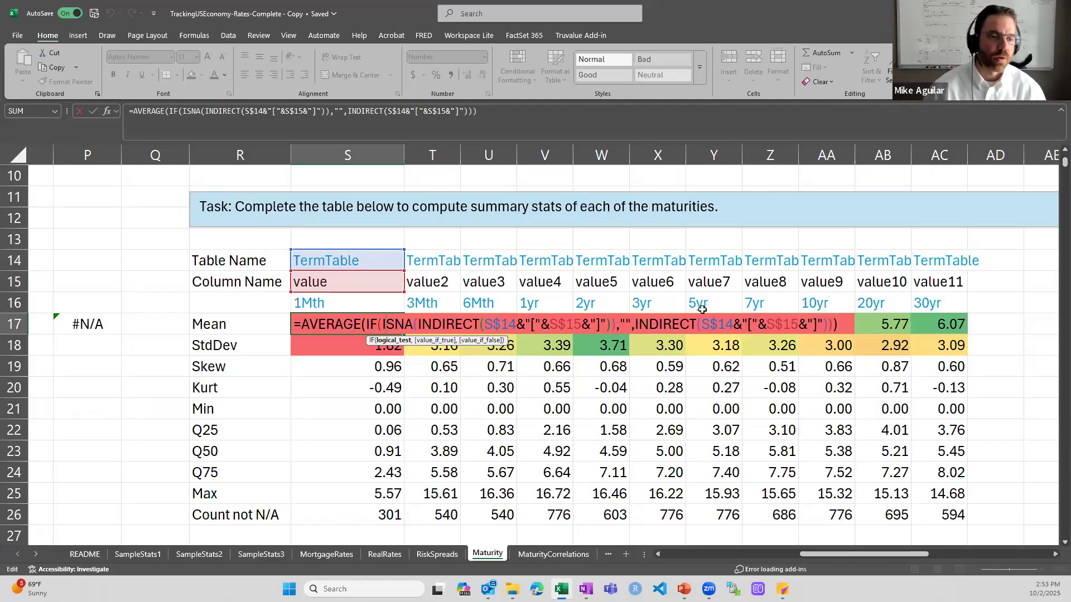
Compare S17's INDIRECT(S$14&"["&S$15&"]") Mean formula against P17's plain TermTable[value] average
key(ctrl+Return)
double_click(99, 326)
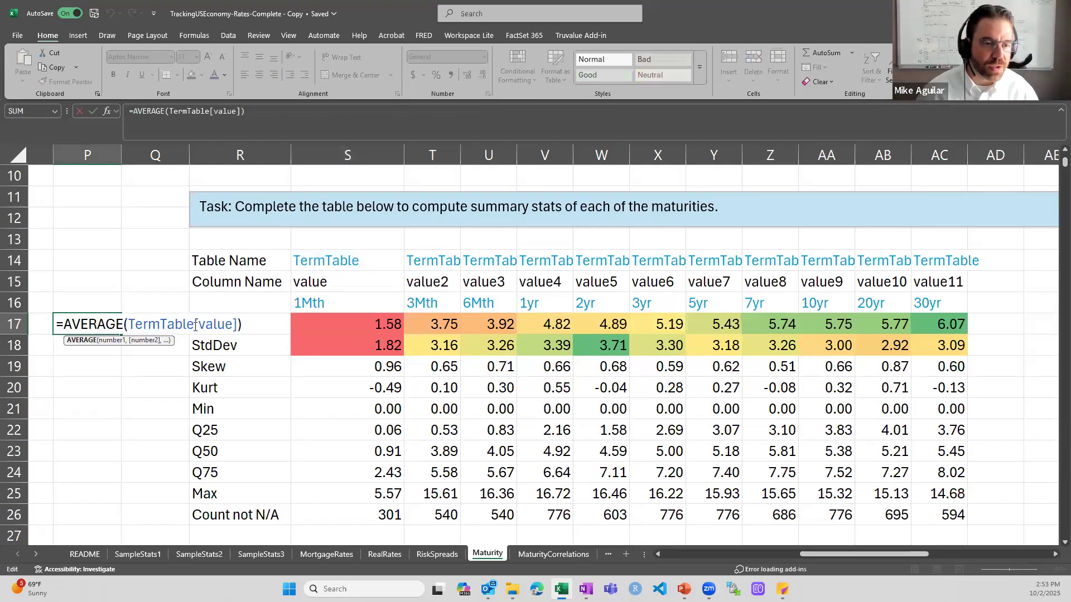
click(197, 325)
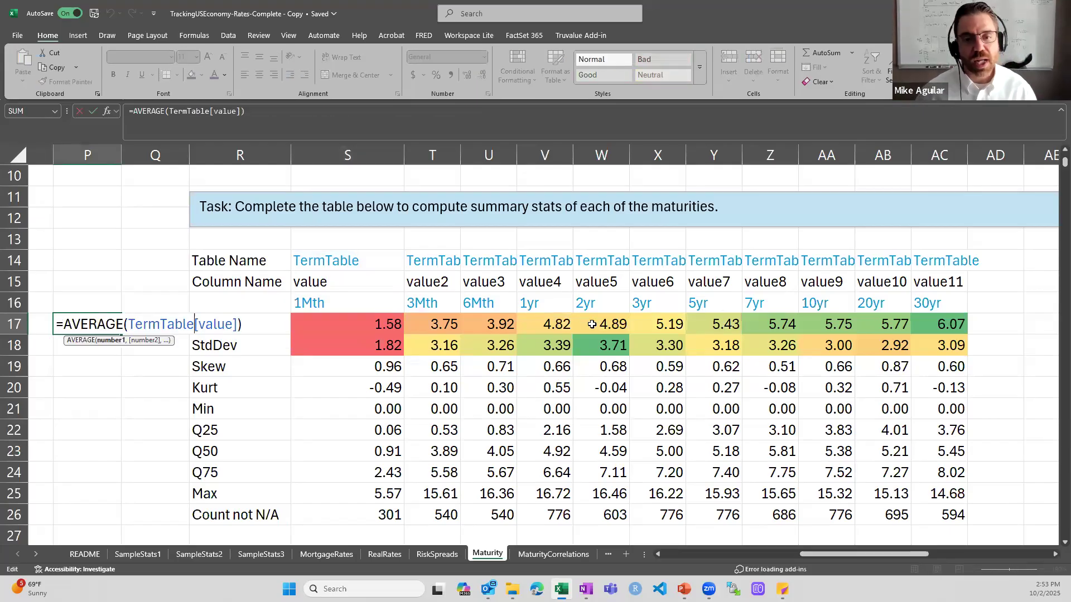
key(ctrl+Return)
double_click(390, 331)
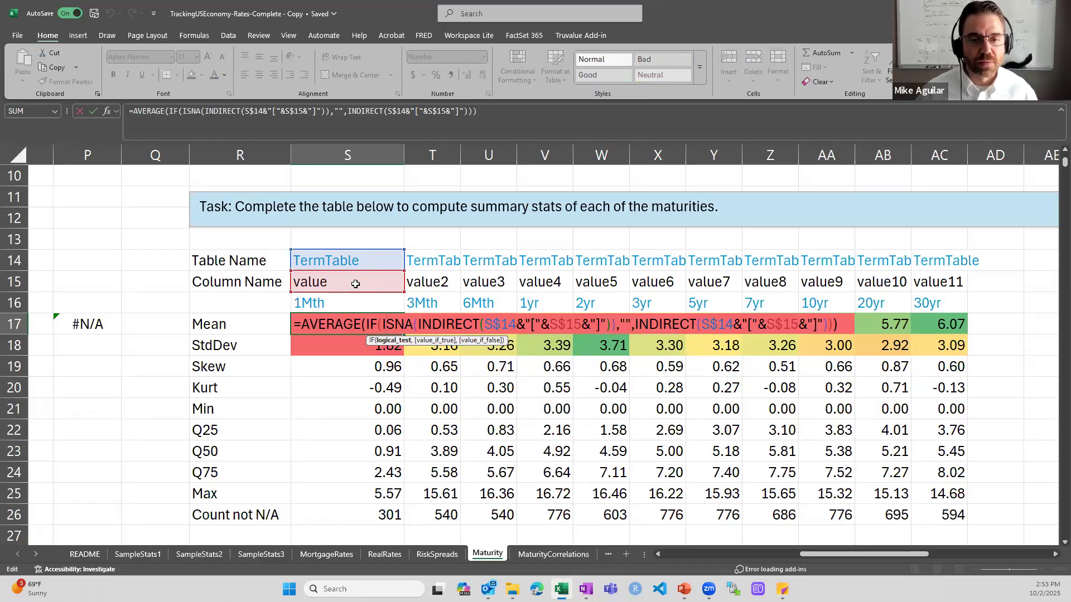
key(Escape)
double_click(78, 328)
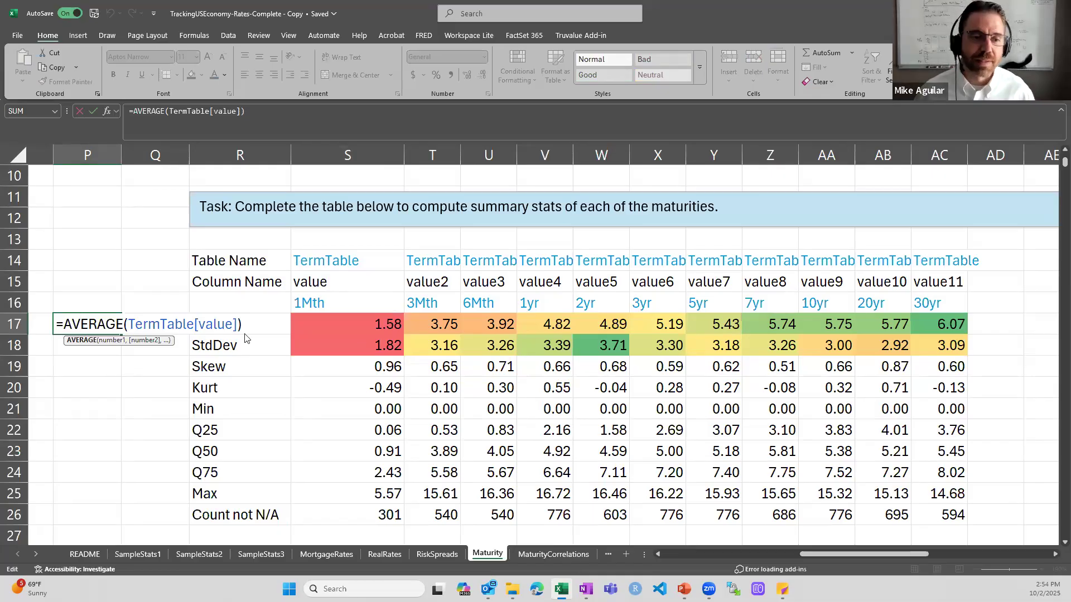
key(Escape)
double_click(327, 324)
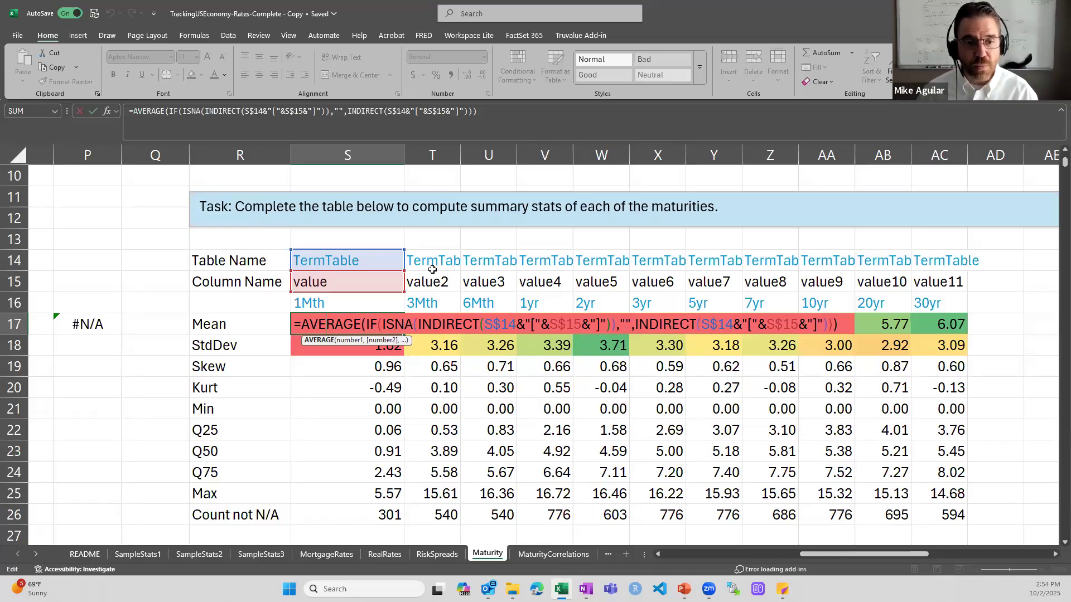
Preview the result of the INDIRECT argument inside S17's Mean formula, leaving it unchanged
click(628, 324)
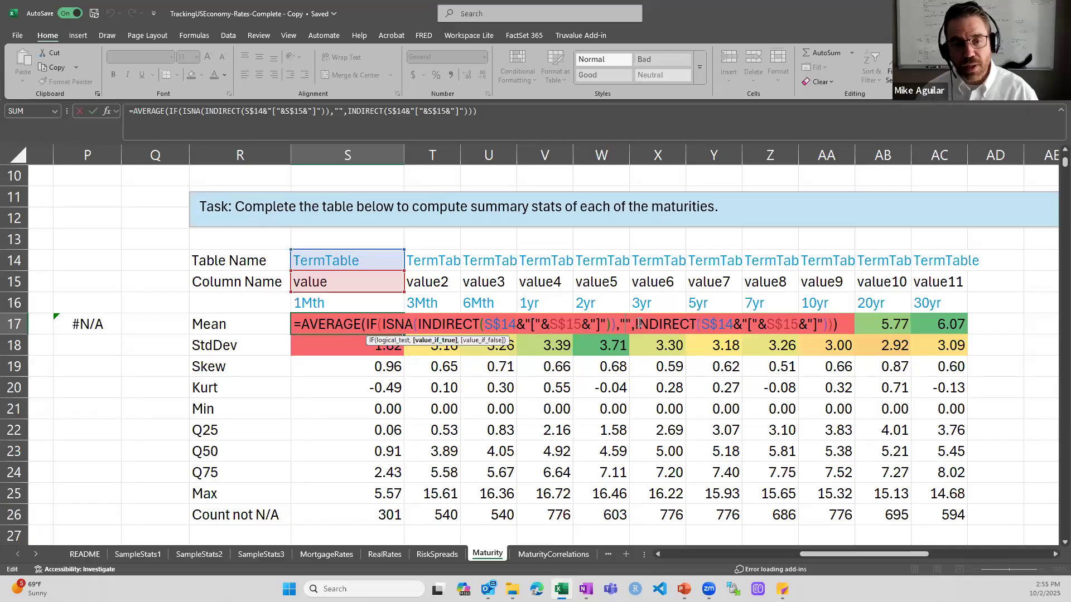
drag(637, 325, 829, 327)
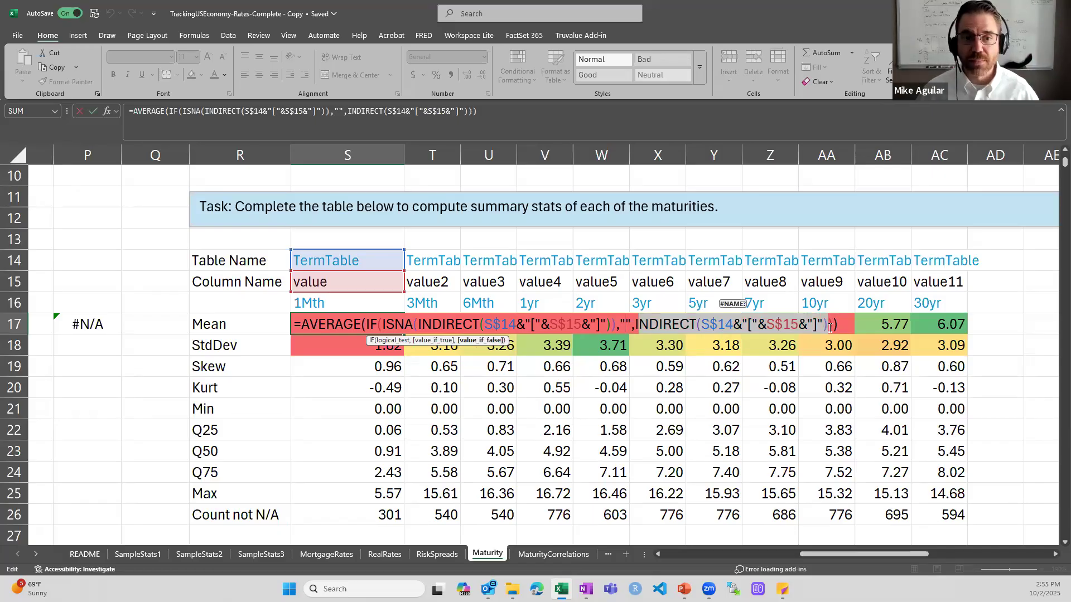
key(Escape)
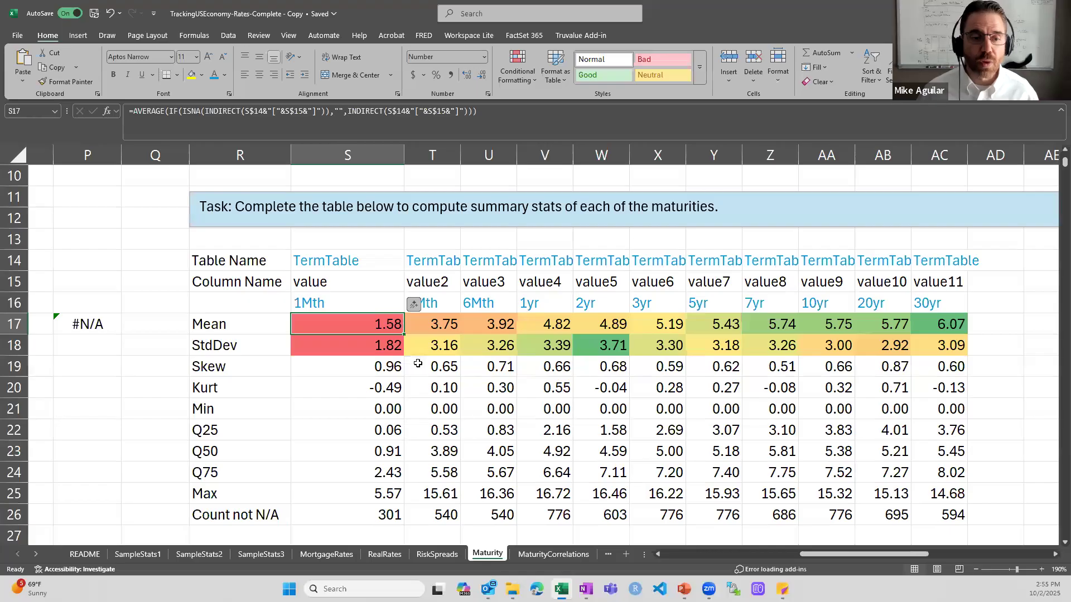
Compare the Mean formulas in P17 (still #N/A), S17 and T17 (3Mth) without changing them
double_click(97, 325)
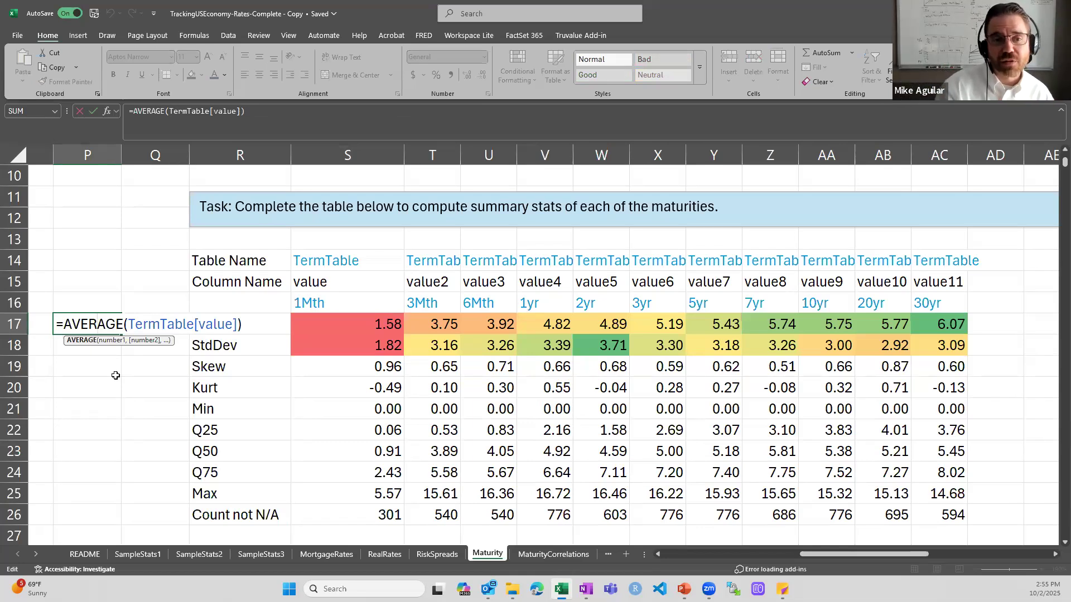
key(ctrl+Return)
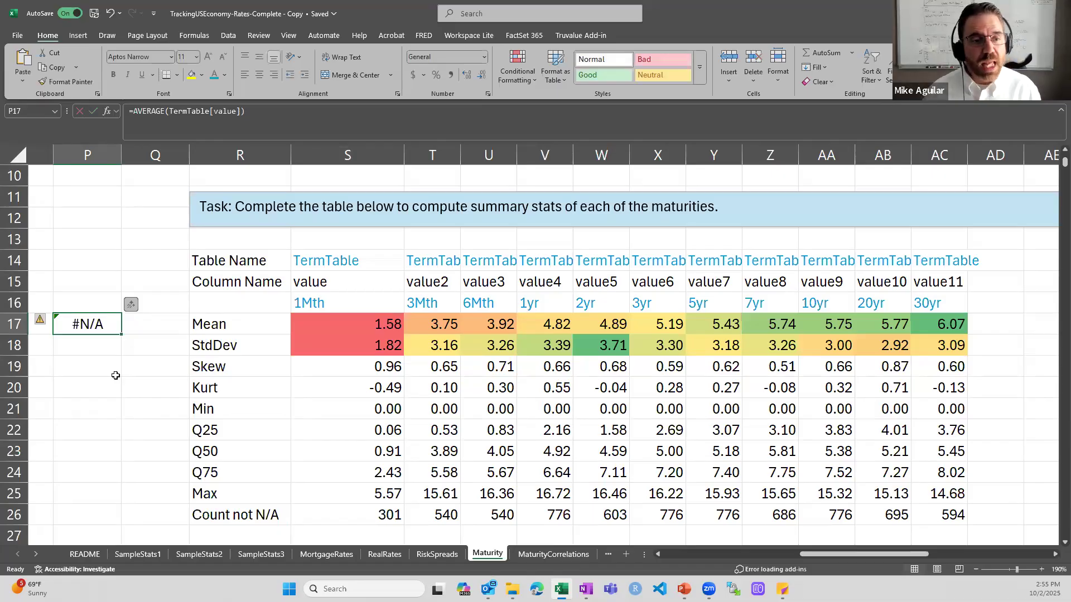
double_click(365, 324)
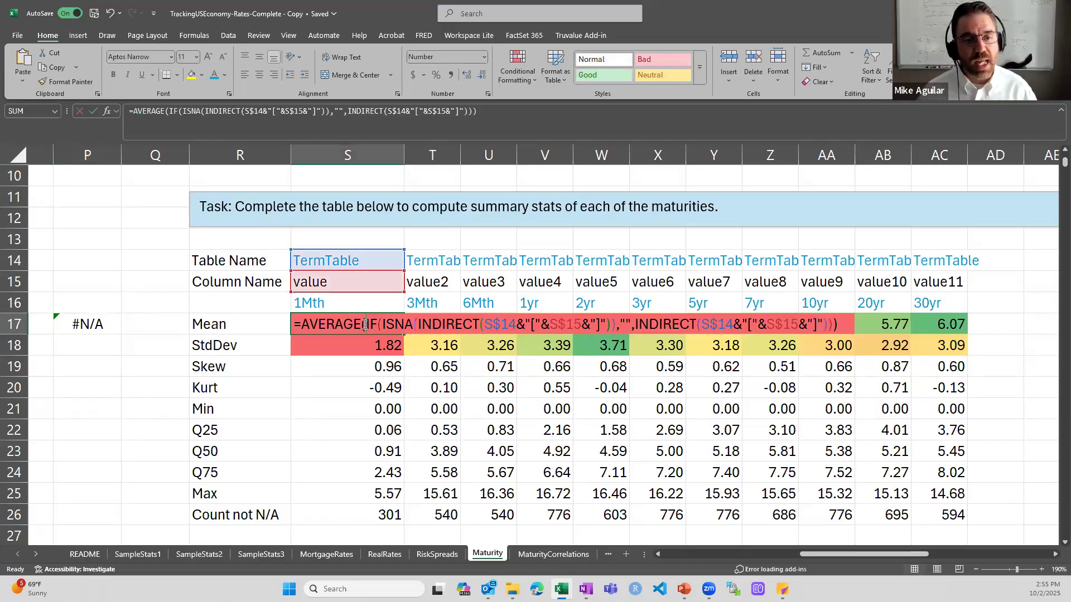
key(Escape)
double_click(431, 324)
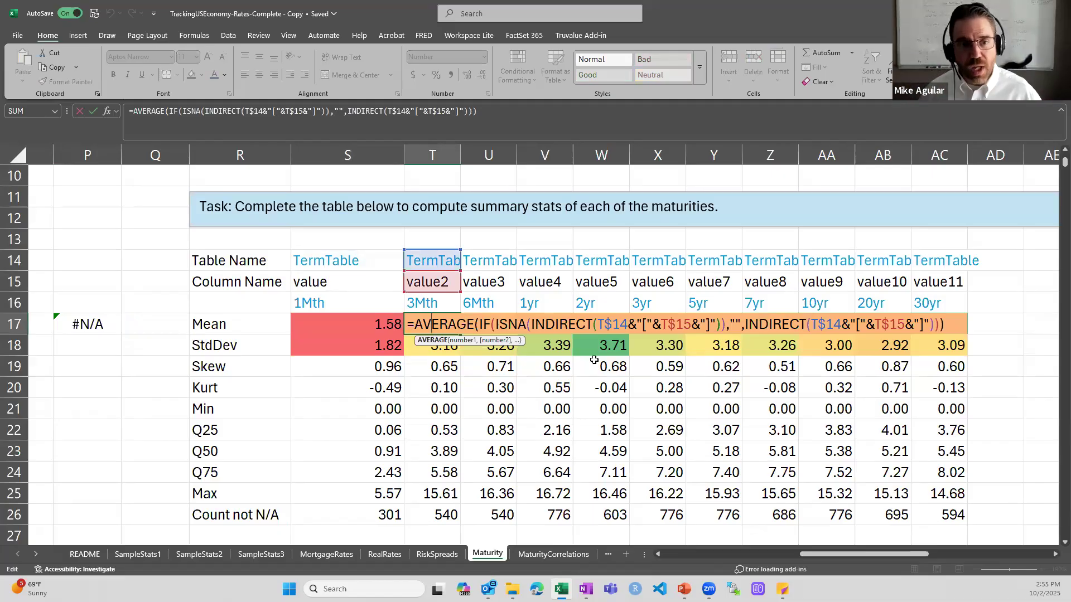
key(Escape)
double_click(346, 324)
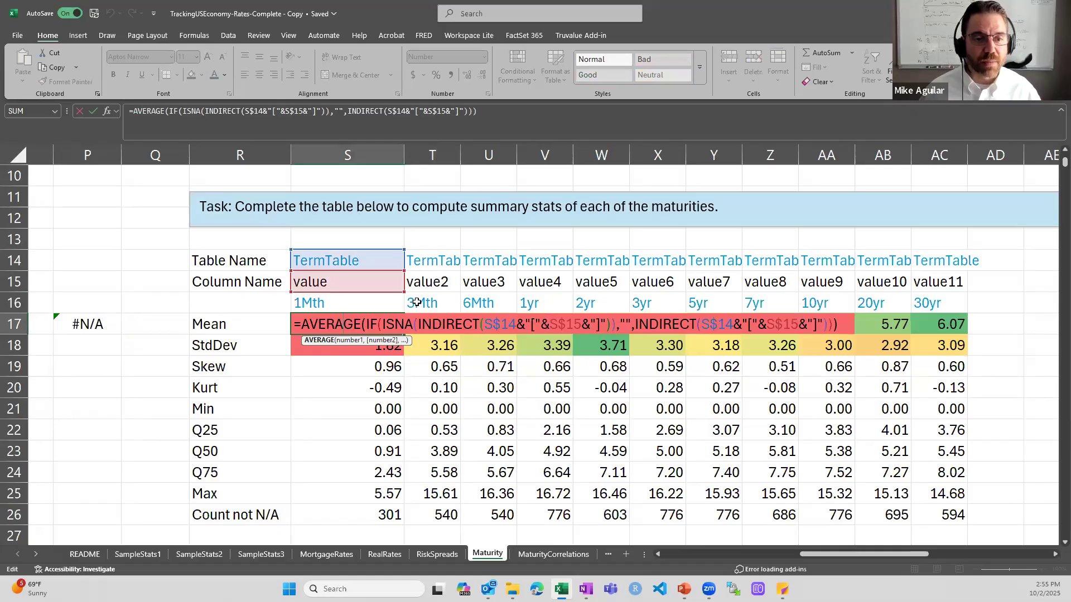
key(Escape)
Check the T17, U17 (6Mth), V17 (1yr, 4.82) and W17 (2yr) Mean formulas unchanged
double_click(439, 324)
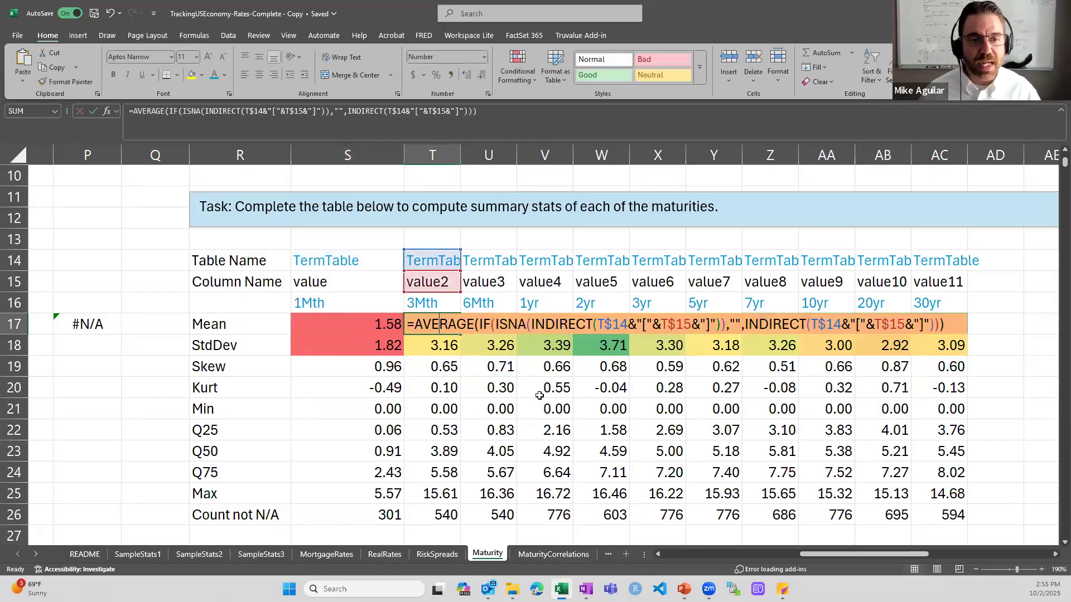
key(Escape)
double_click(499, 327)
key(Escape)
double_click(561, 326)
key(Escape)
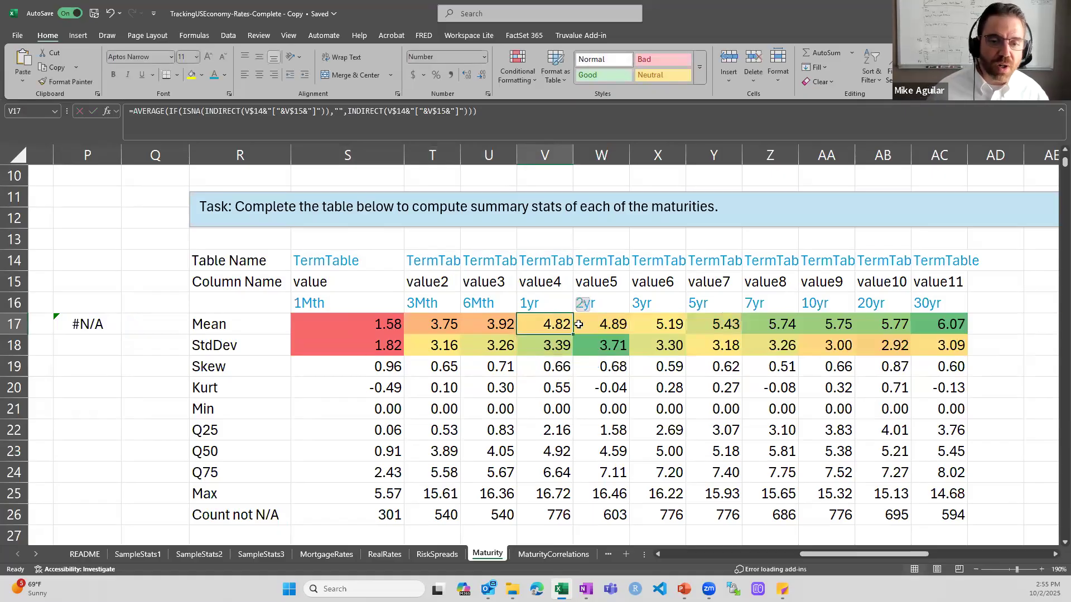
double_click(596, 324)
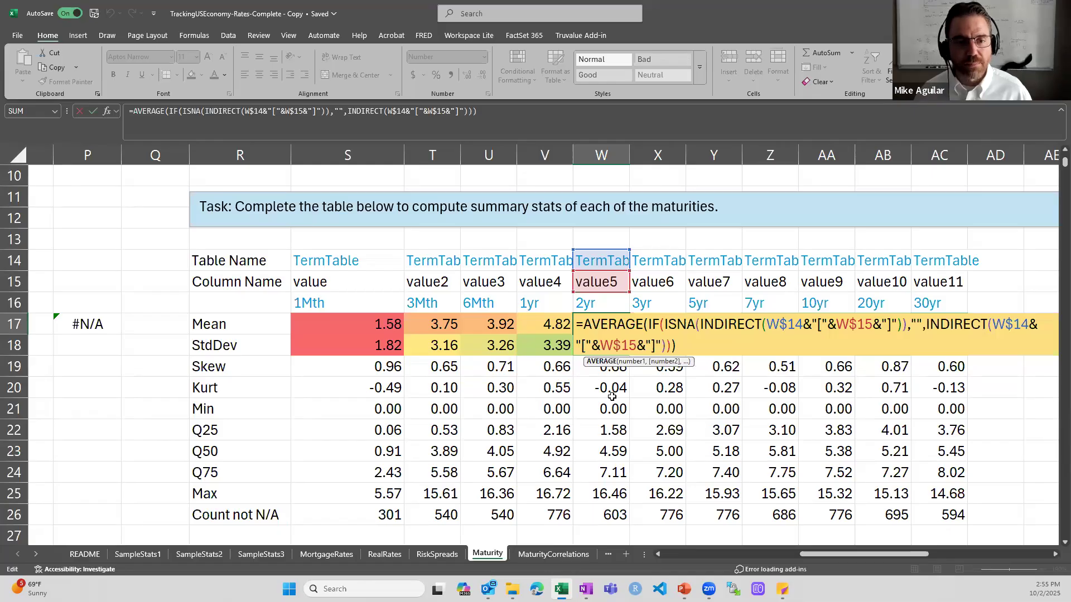
key(Return)
click(393, 344)
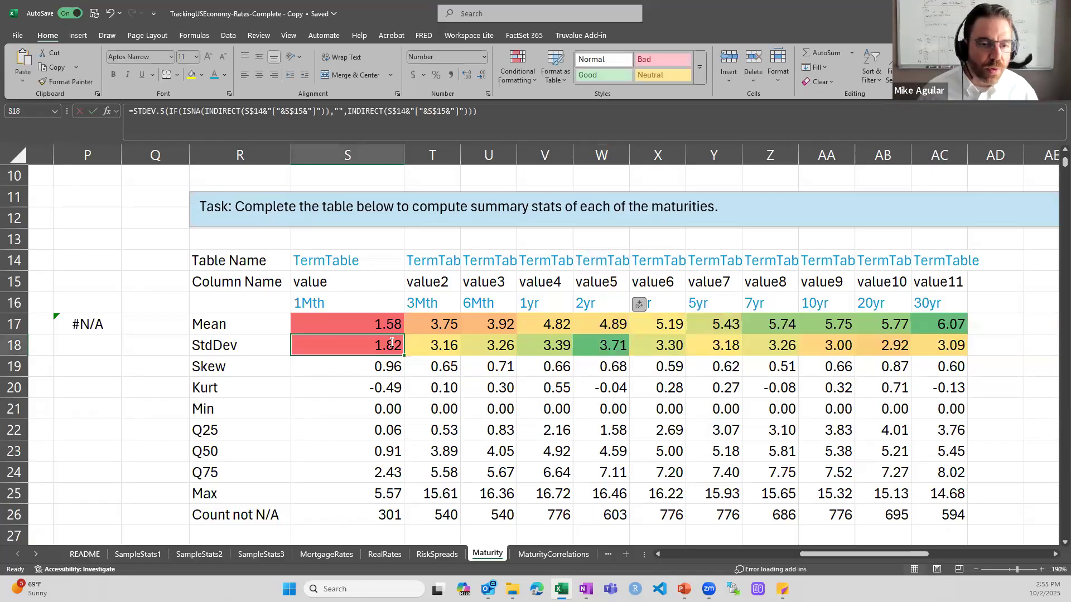
double_click(392, 344)
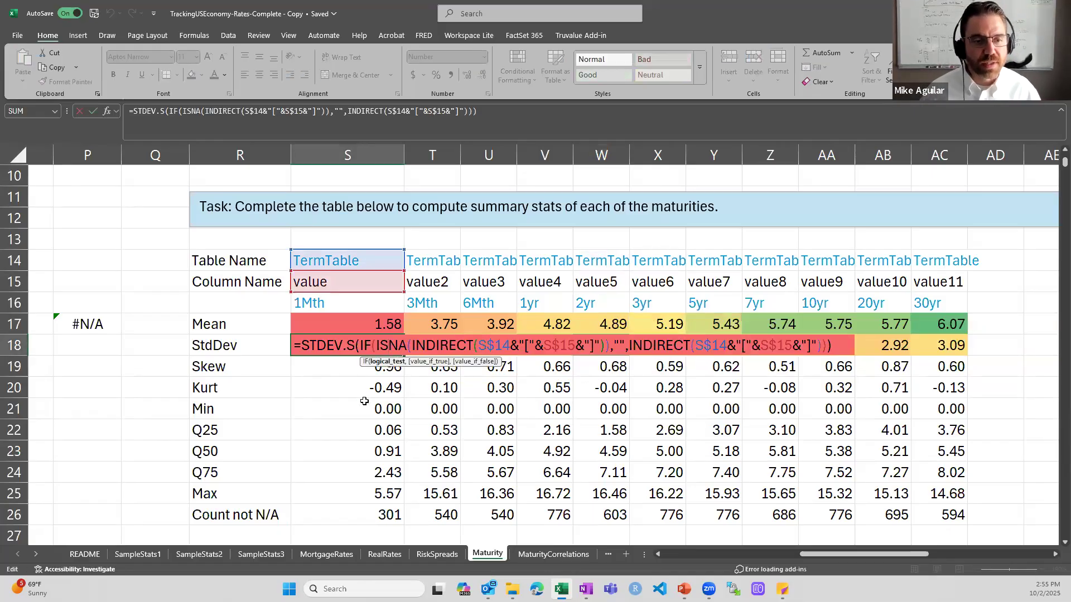
key(Return)
key(F2)
key(Return)
key(F2)
key(Return)
double_click(385, 411)
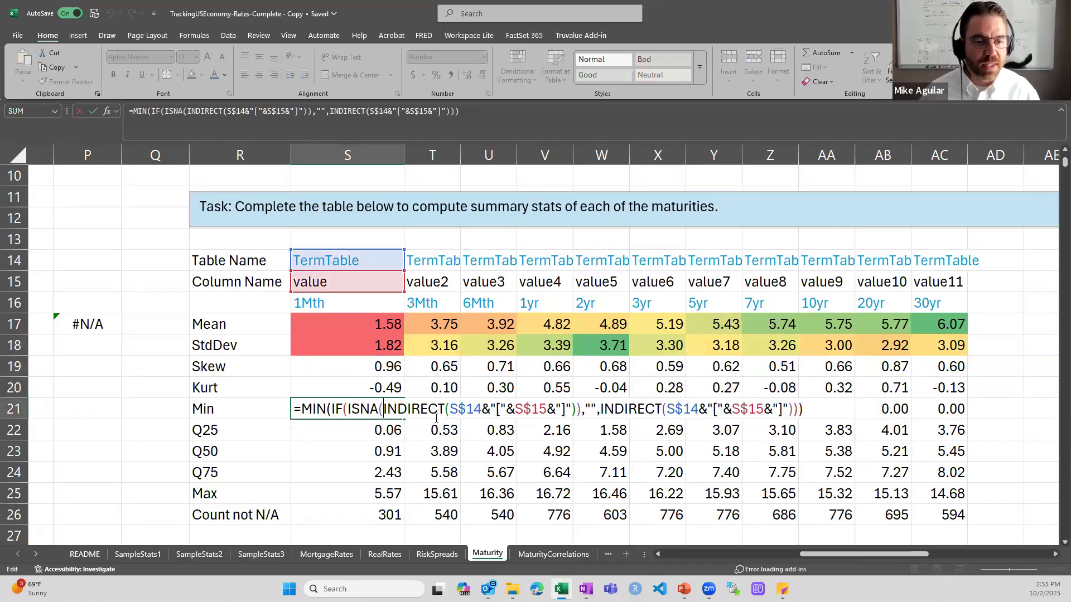
key(Return)
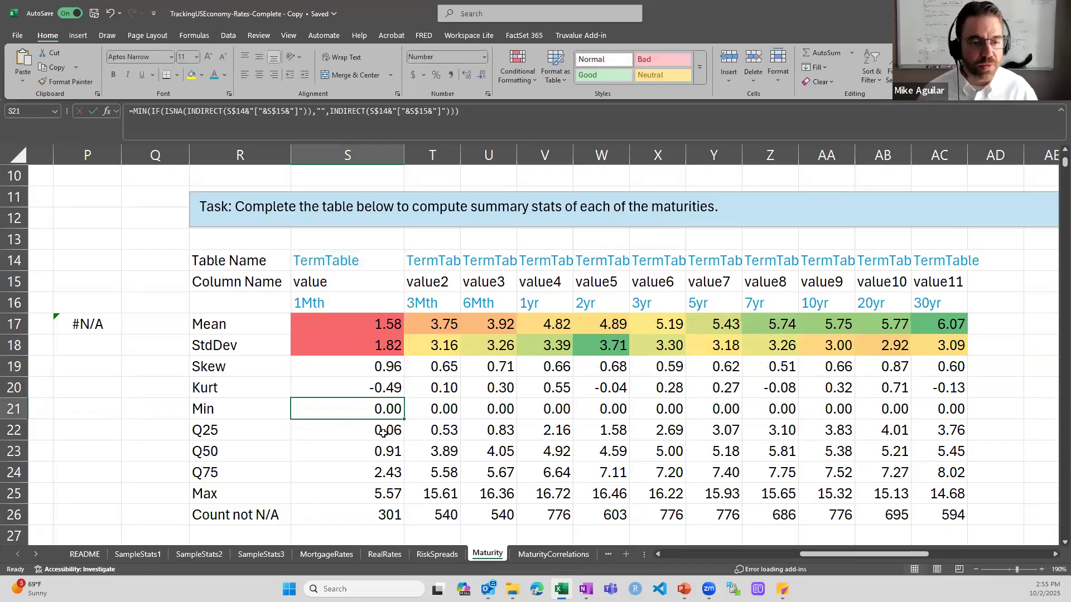
double_click(383, 430)
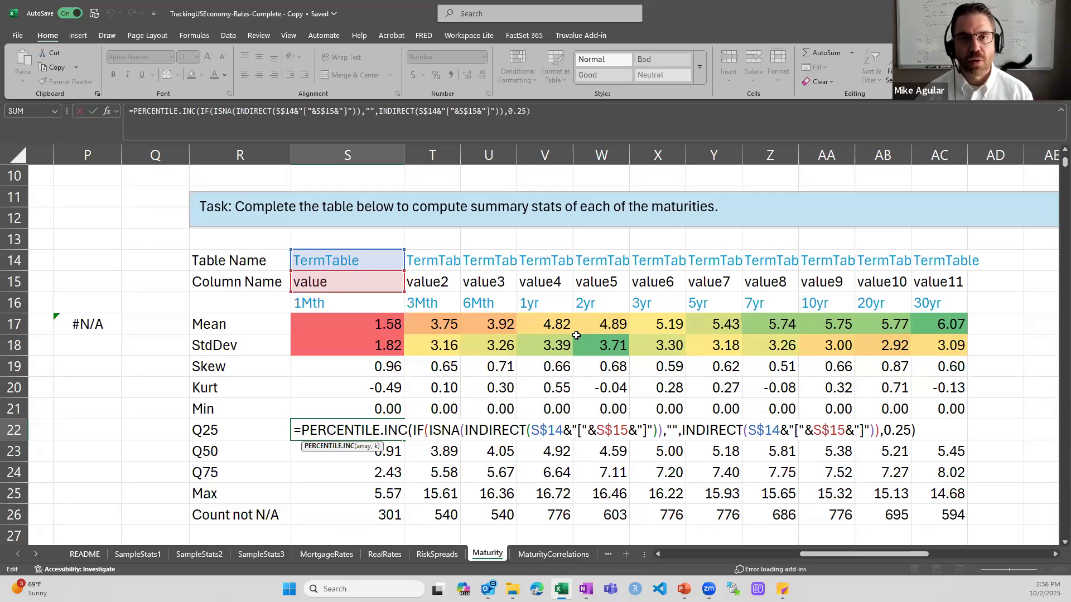
drag(885, 430, 911, 430)
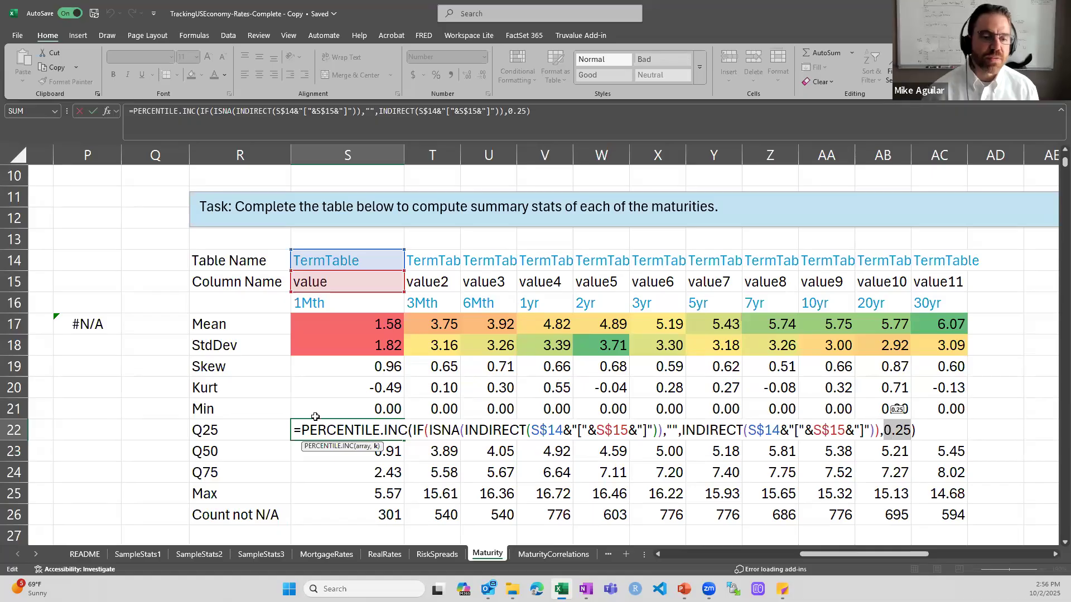
click(364, 449)
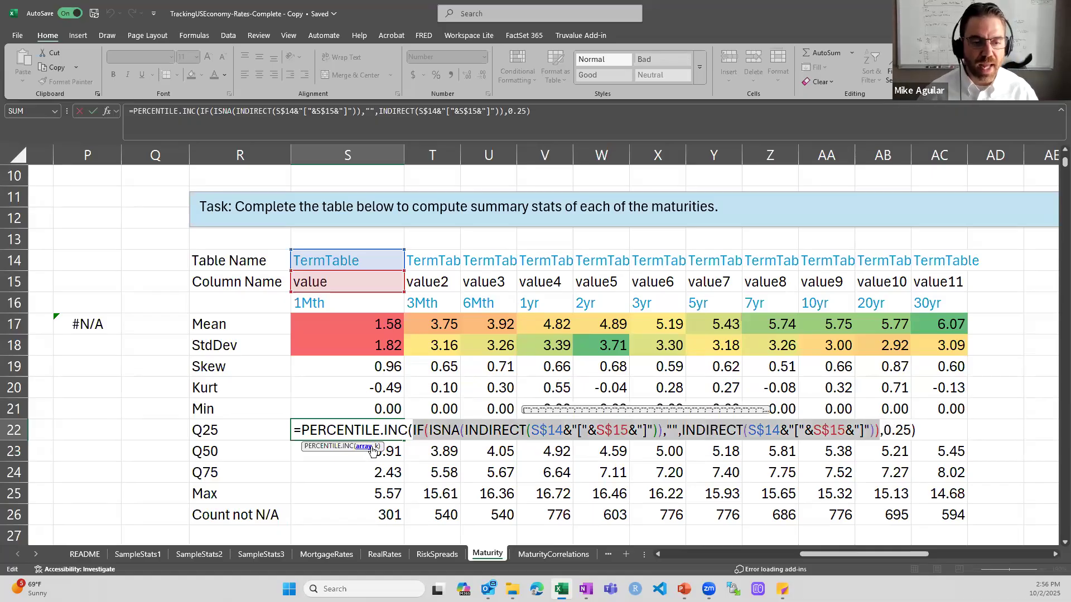
click(376, 447)
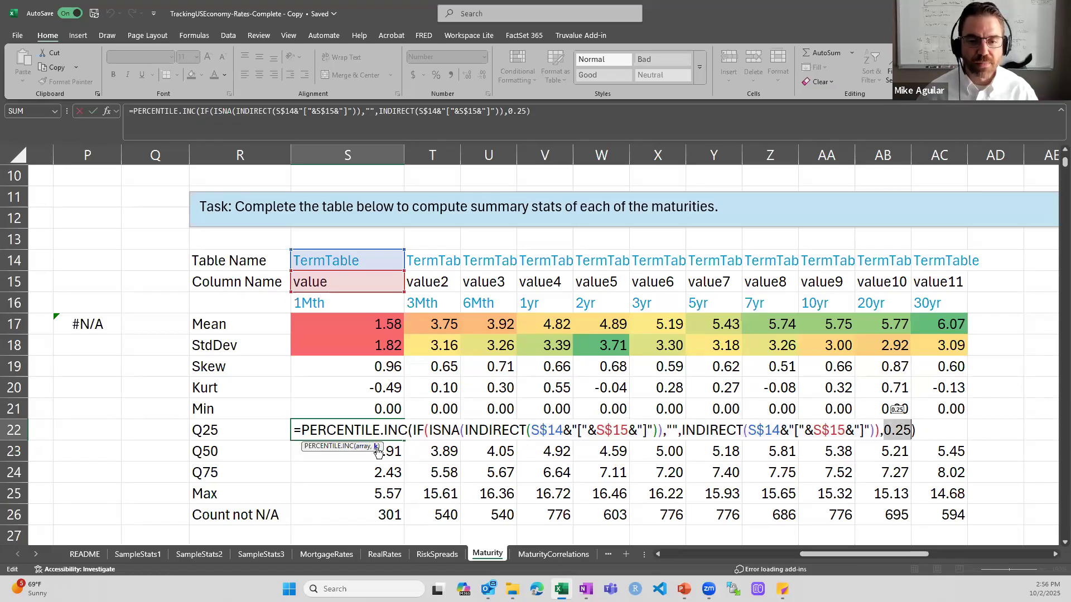
click(362, 447)
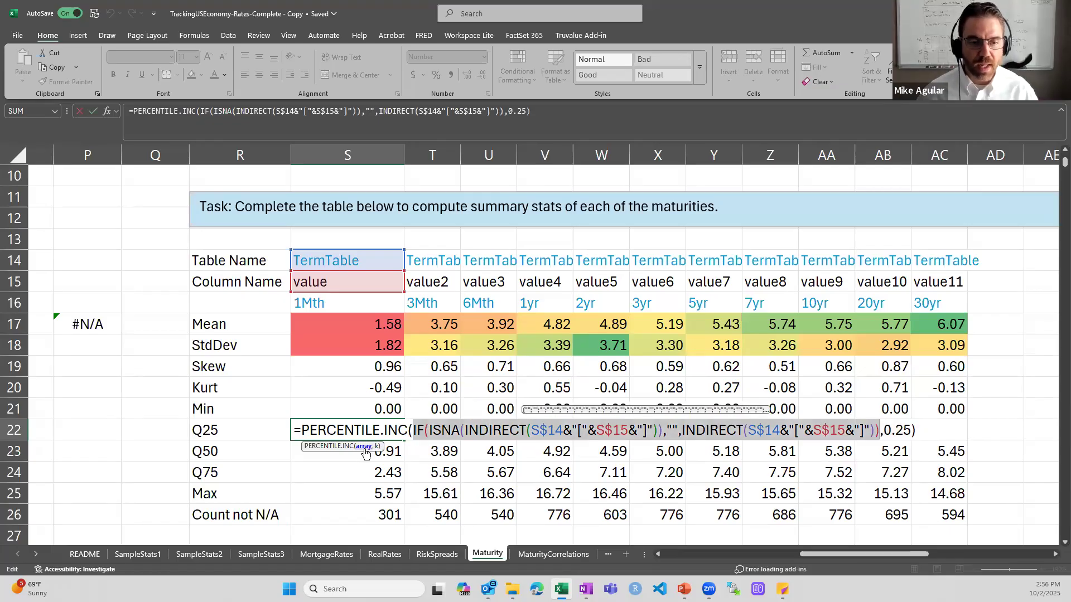
click(377, 447)
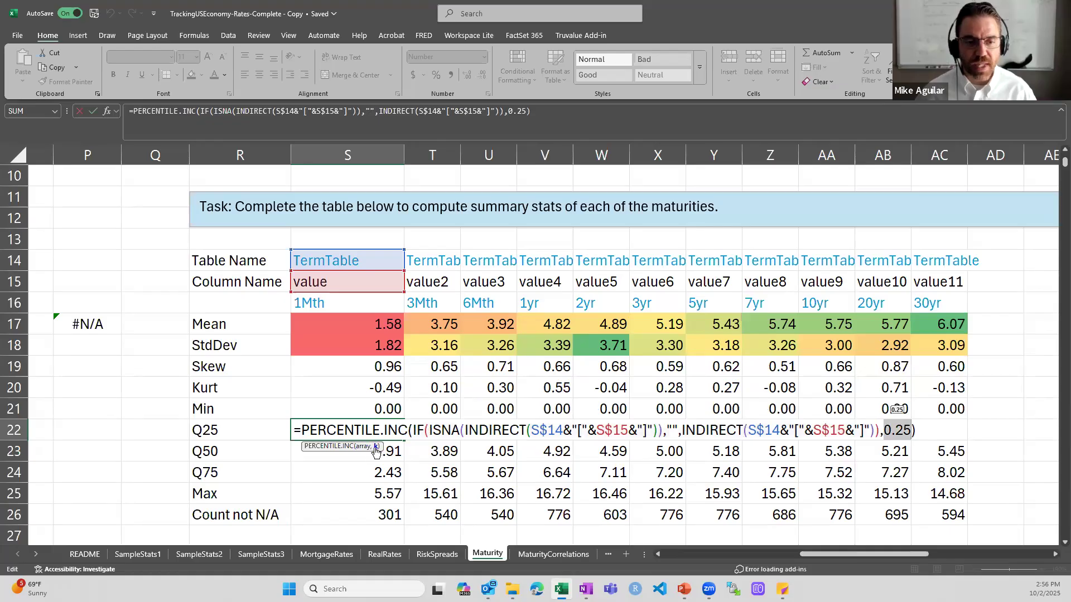
click(365, 447)
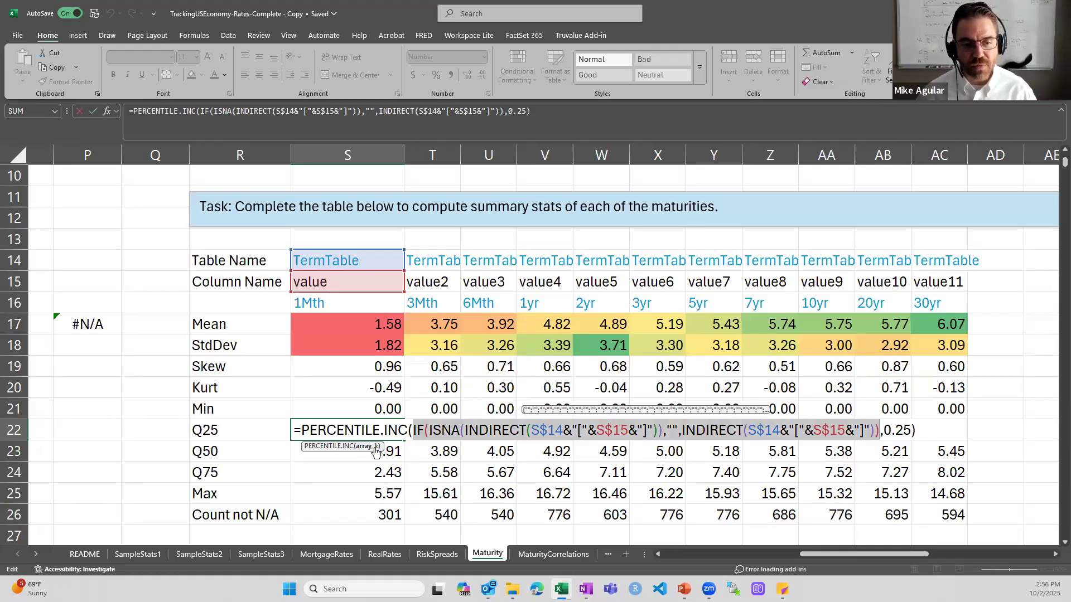
click(378, 447)
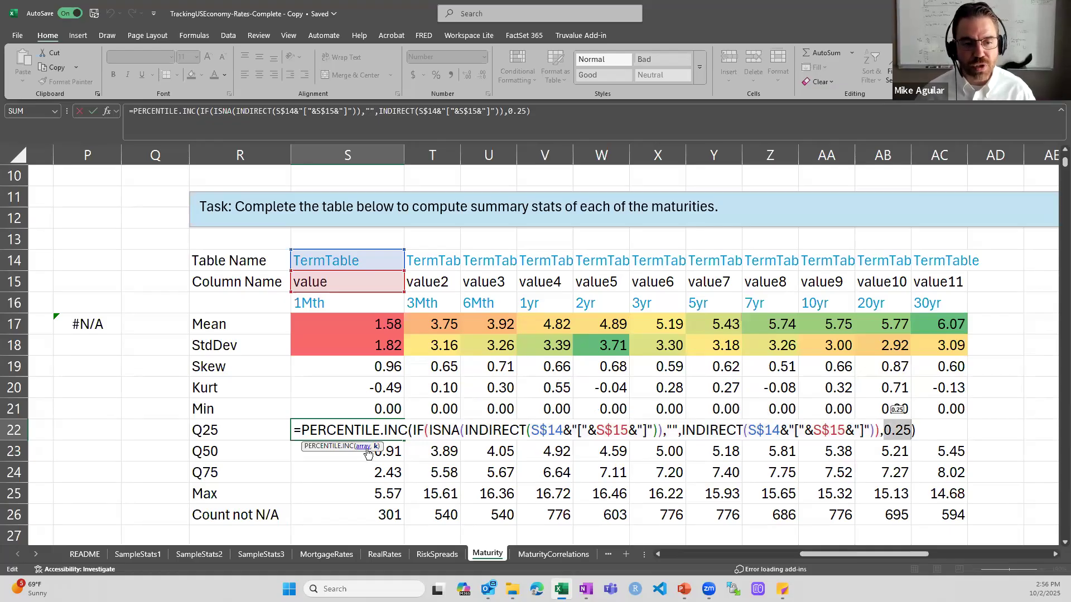
click(369, 447)
click(378, 447)
drag(413, 430, 881, 438)
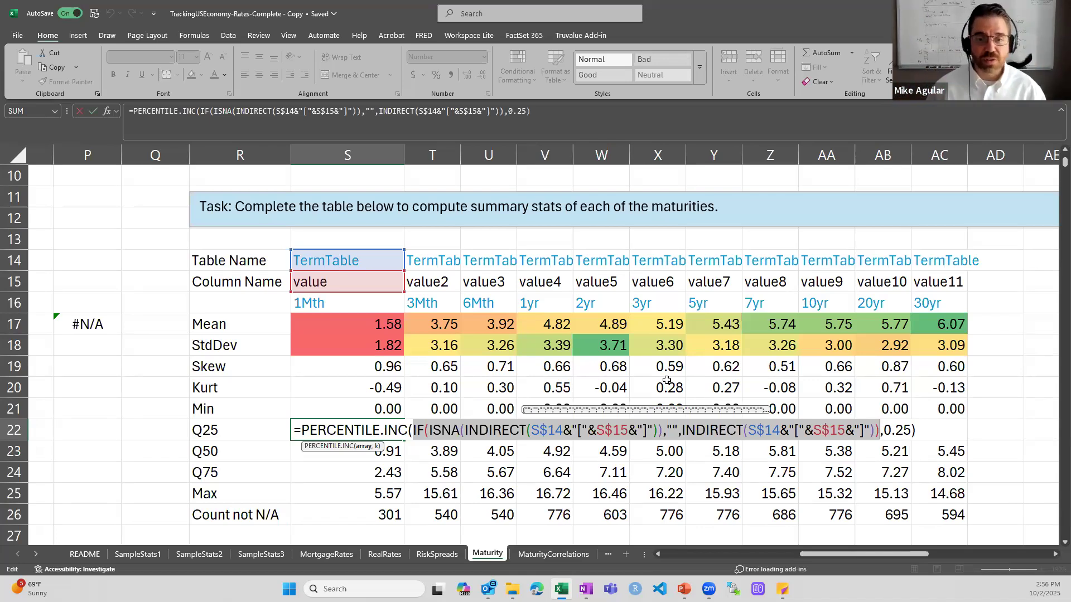
key(Escape)
double_click(397, 453)
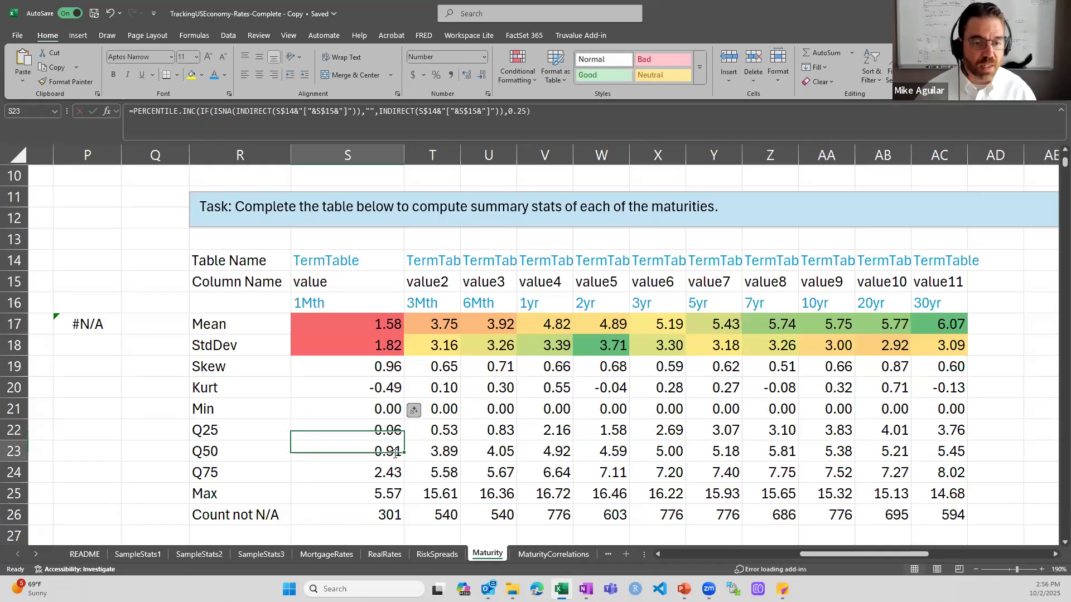
key(Escape)
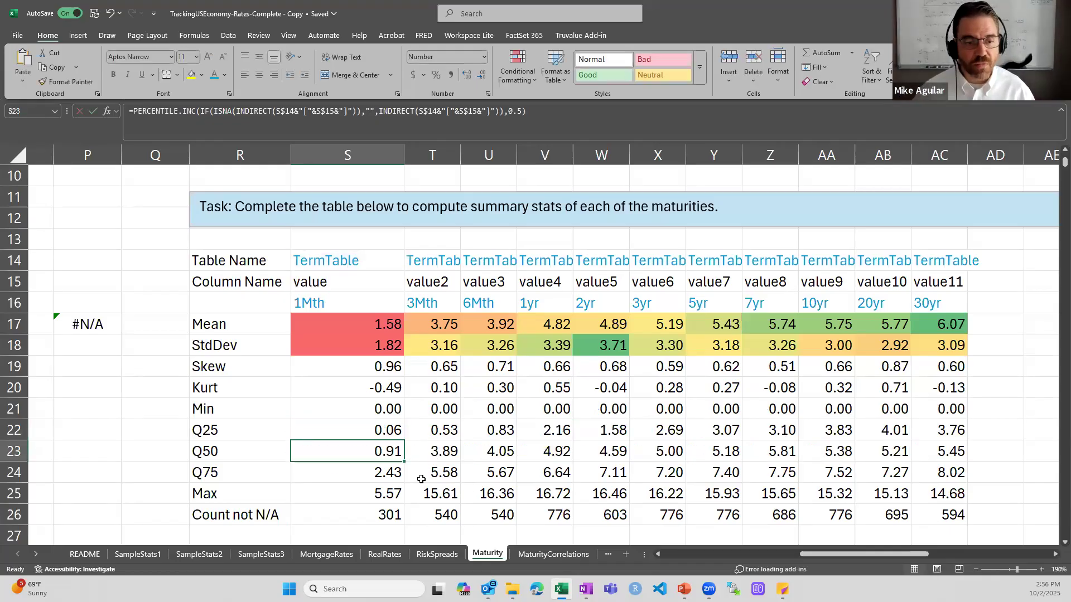
double_click(381, 476)
drag(884, 473, 915, 473)
key(Escape)
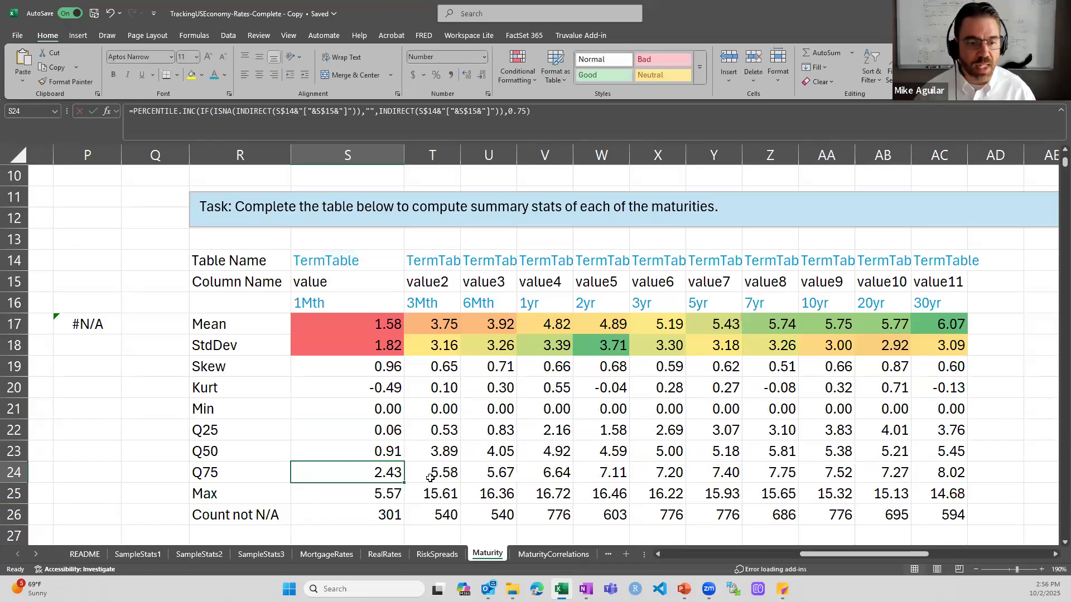
double_click(373, 494)
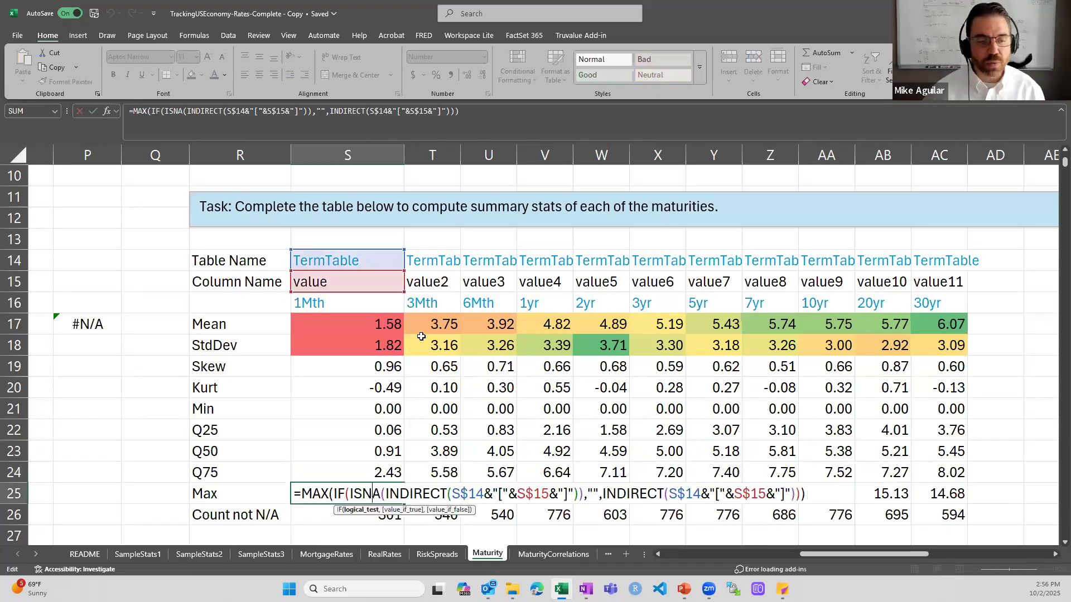
key(Escape)
click(390, 513)
double_click(365, 514)
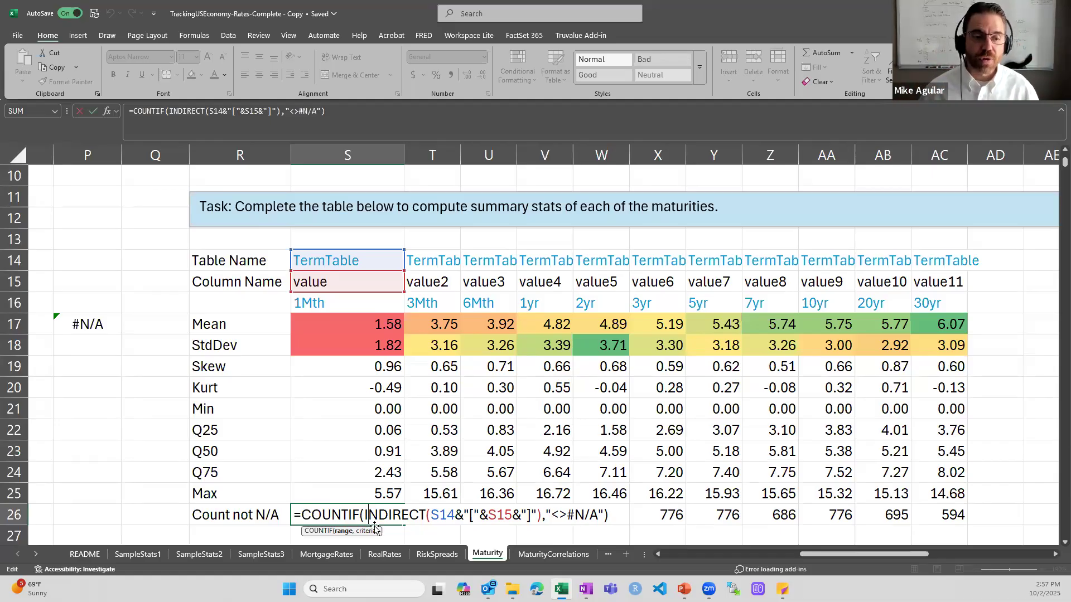
key(Escape)
double_click(357, 517)
key(Escape)
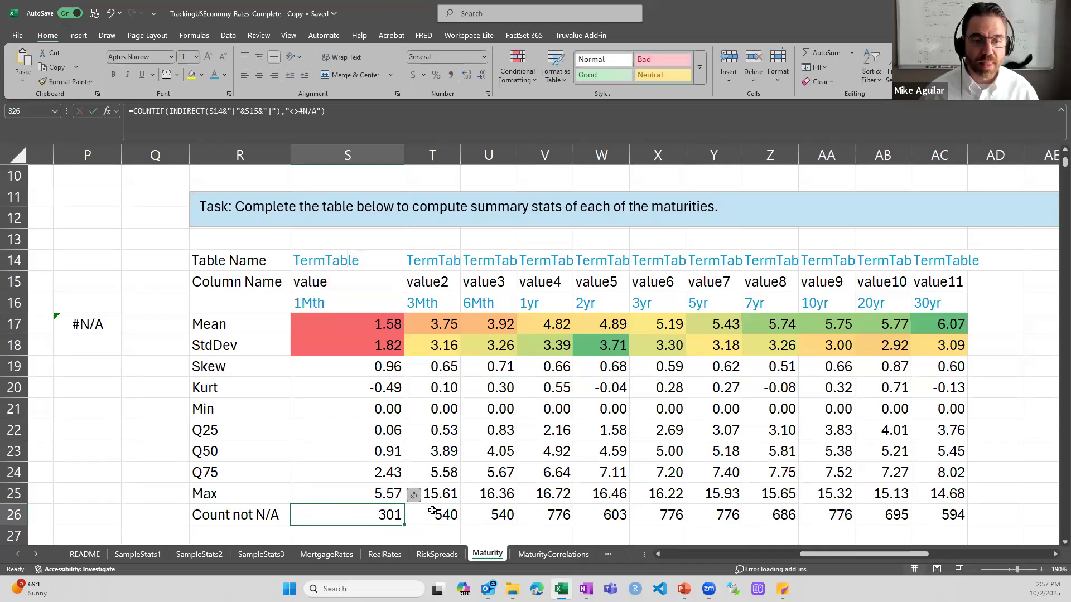
double_click(432, 512)
key(Escape)
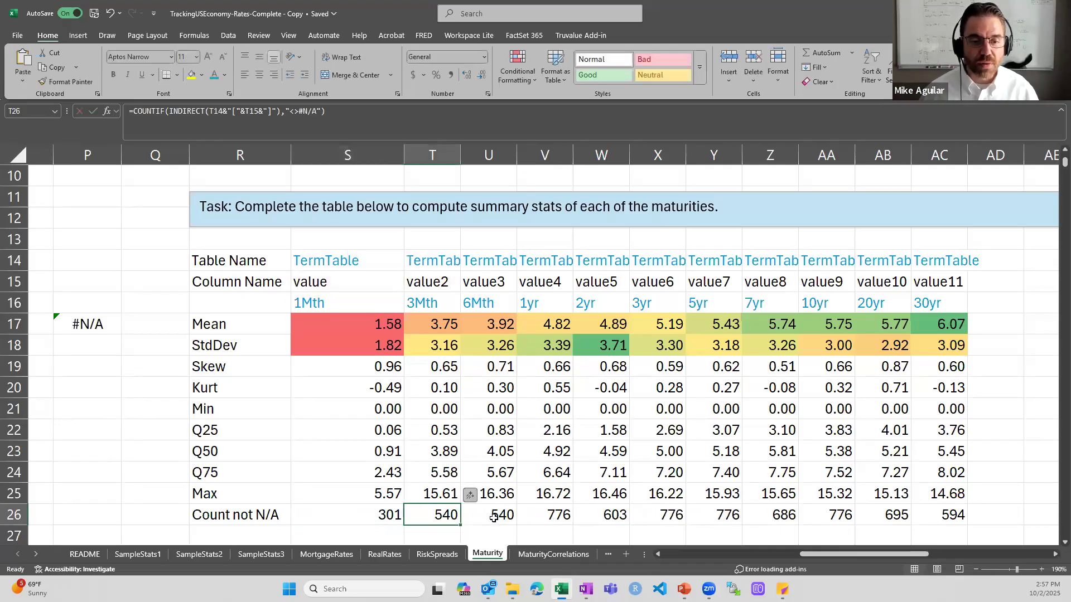
double_click(493, 517)
key(Escape)
double_click(548, 512)
key(Escape)
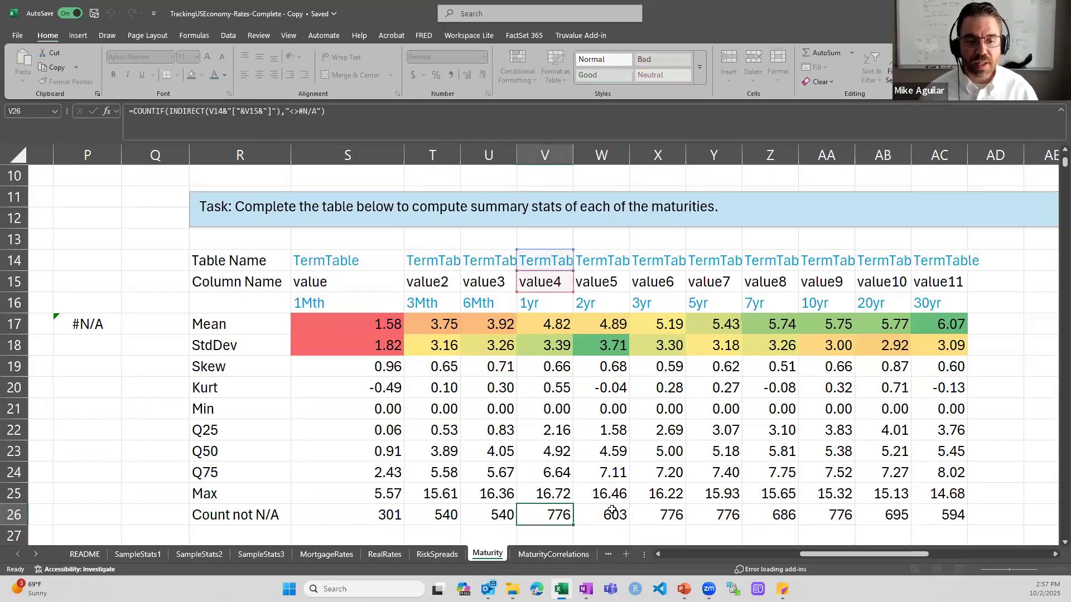
double_click(605, 515)
key(Escape)
double_click(658, 513)
key(Escape)
drag(837, 555, 613, 558)
scroll(248, 385, up, 3)
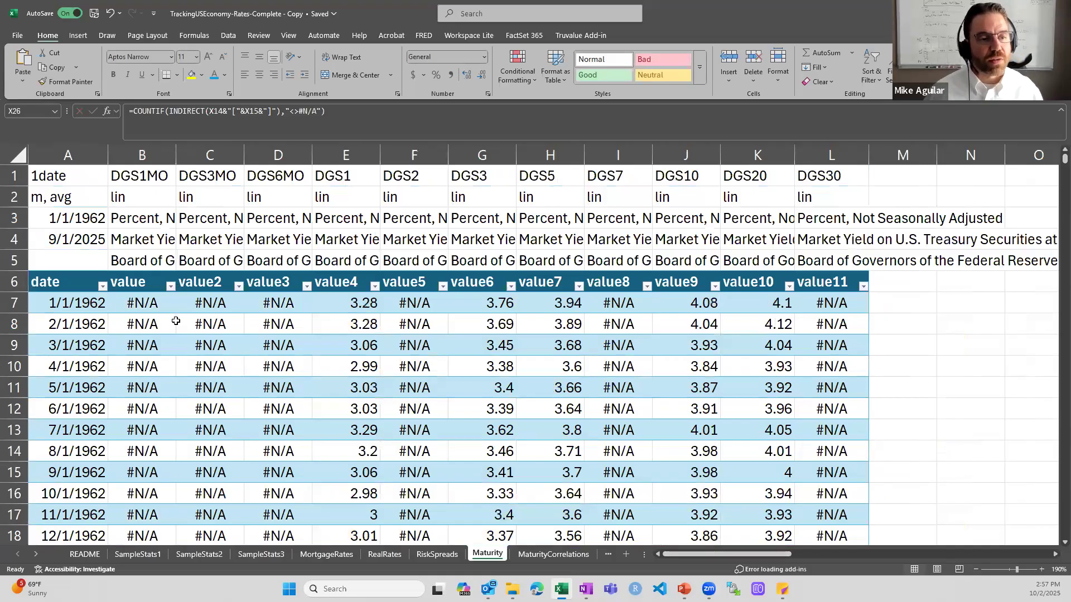
scroll(176, 322, down, 2)
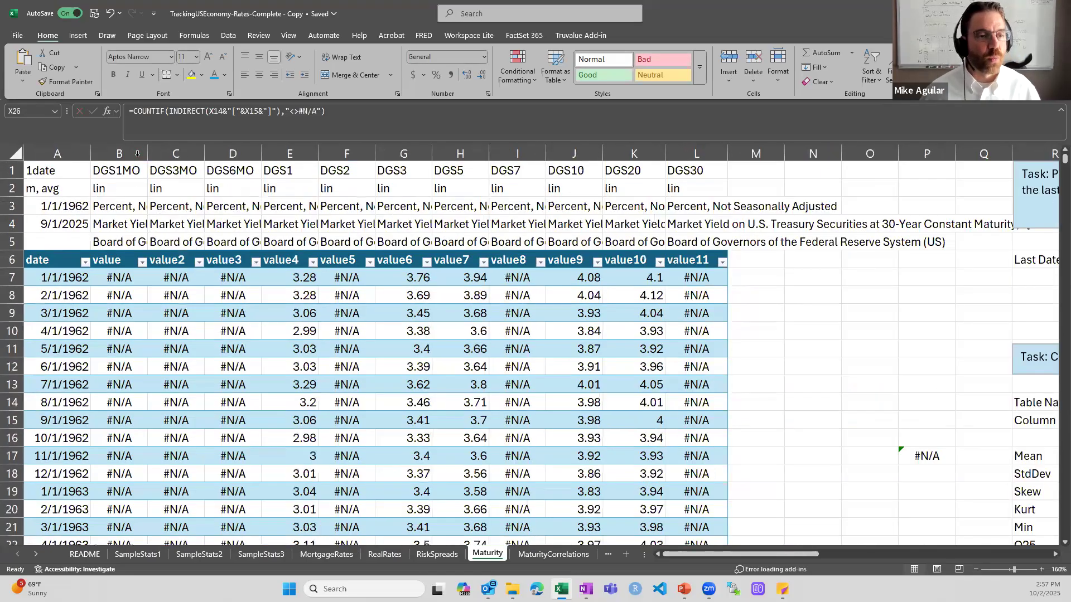
click(137, 154)
click(169, 155)
click(226, 155)
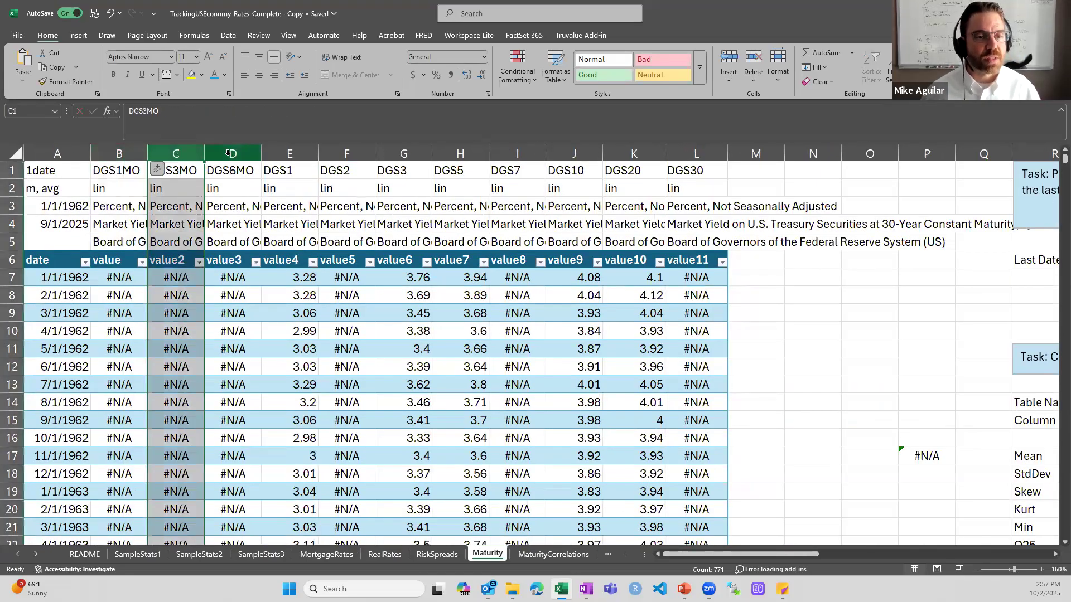
click(277, 155)
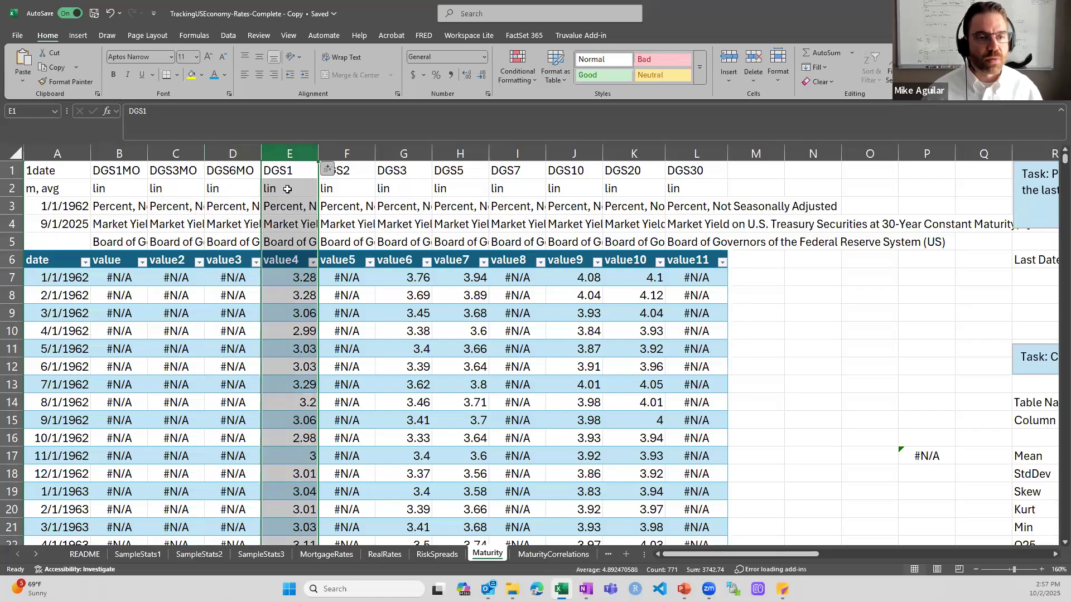
click(301, 279)
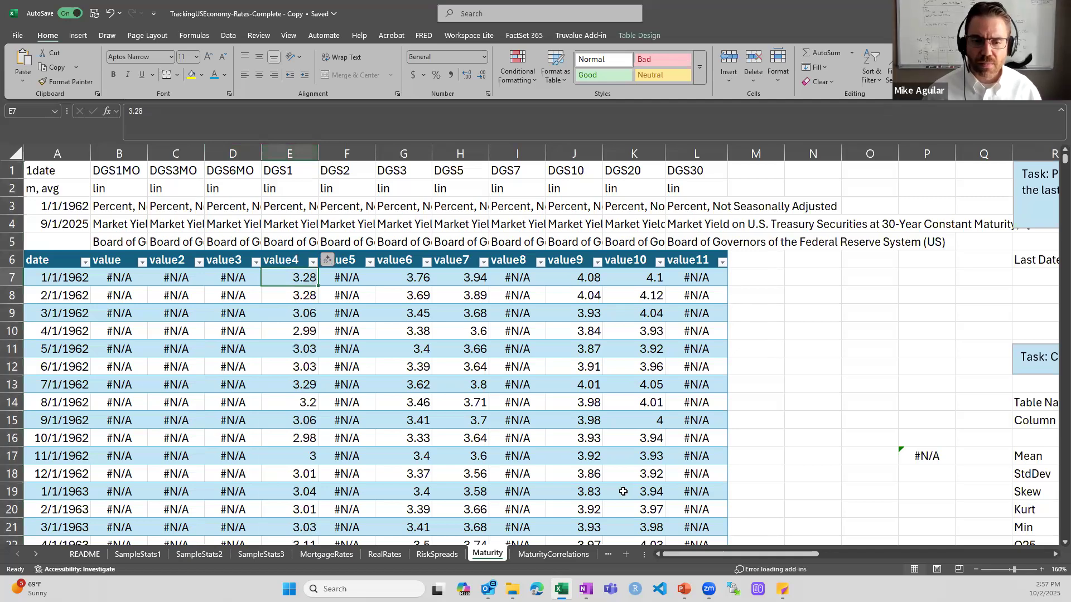
drag(678, 553, 797, 559)
scroll(771, 443, down, 3)
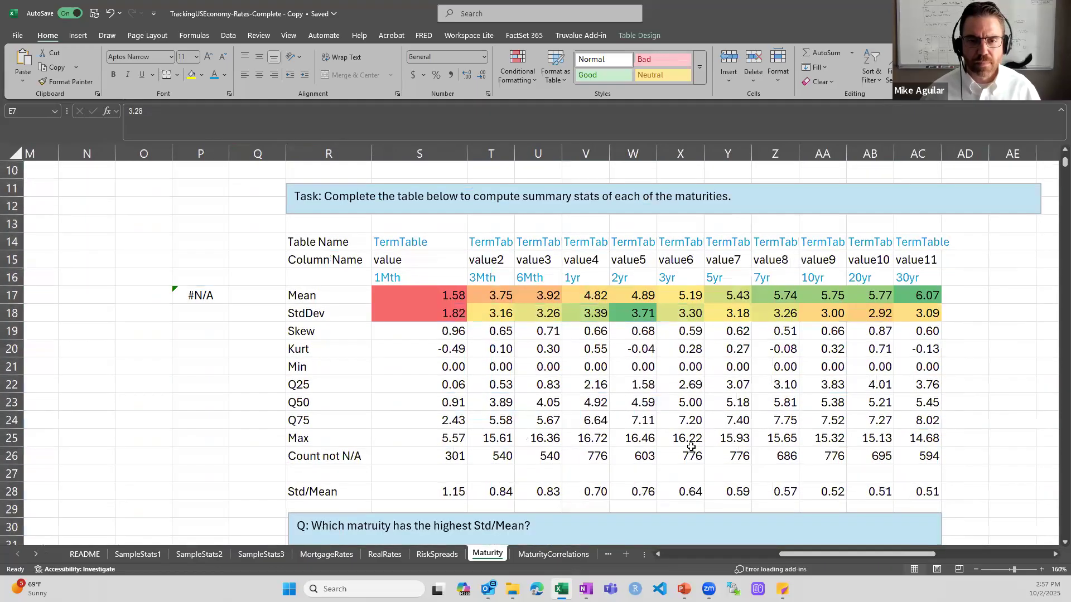
click(688, 454)
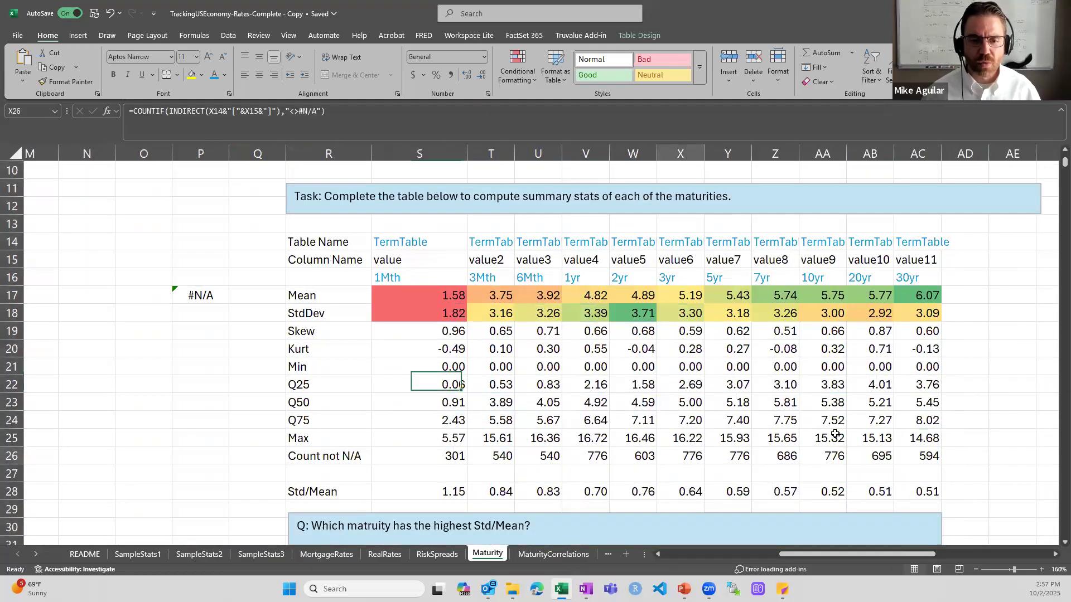
click(586, 455)
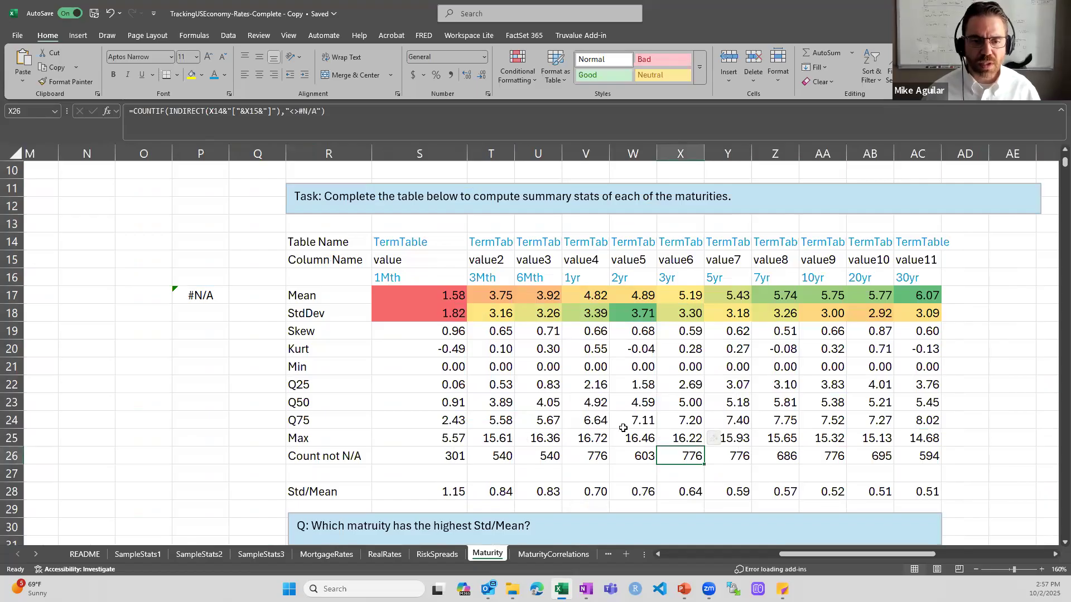
key(Left)
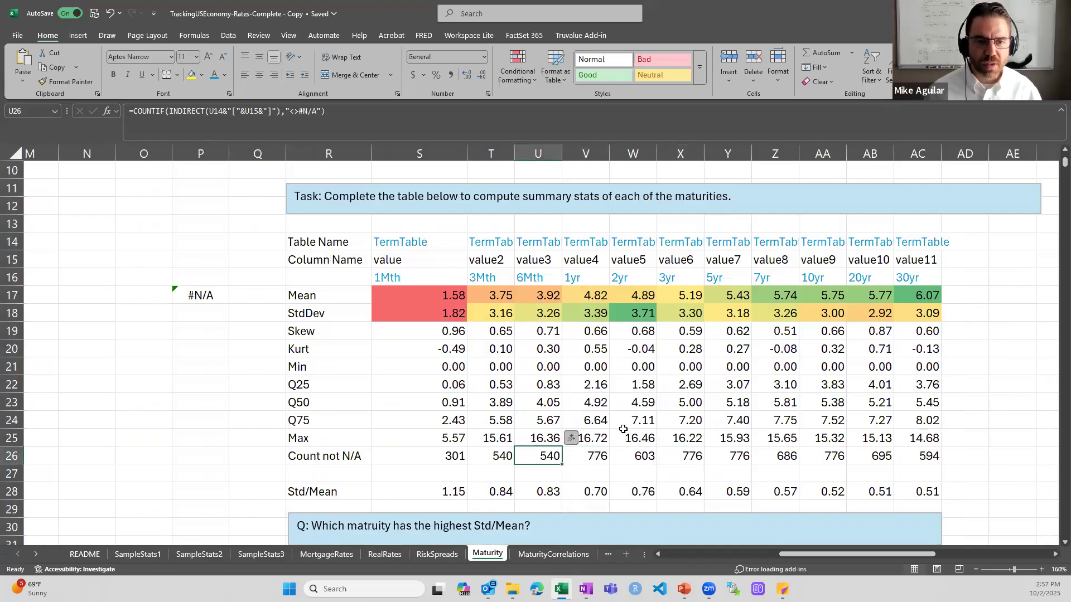
key(Left)
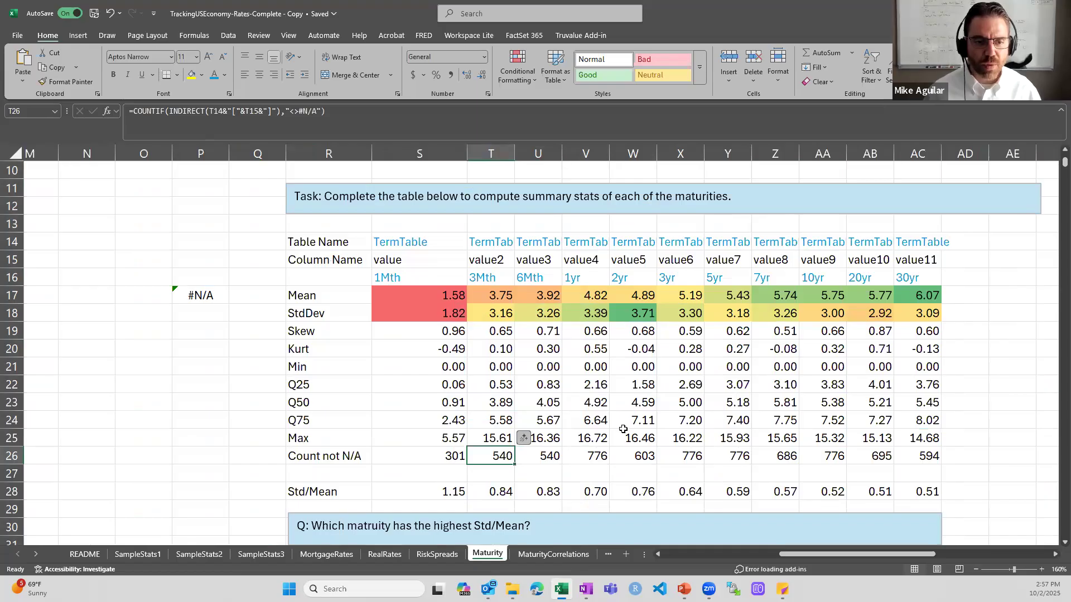
key(Left)
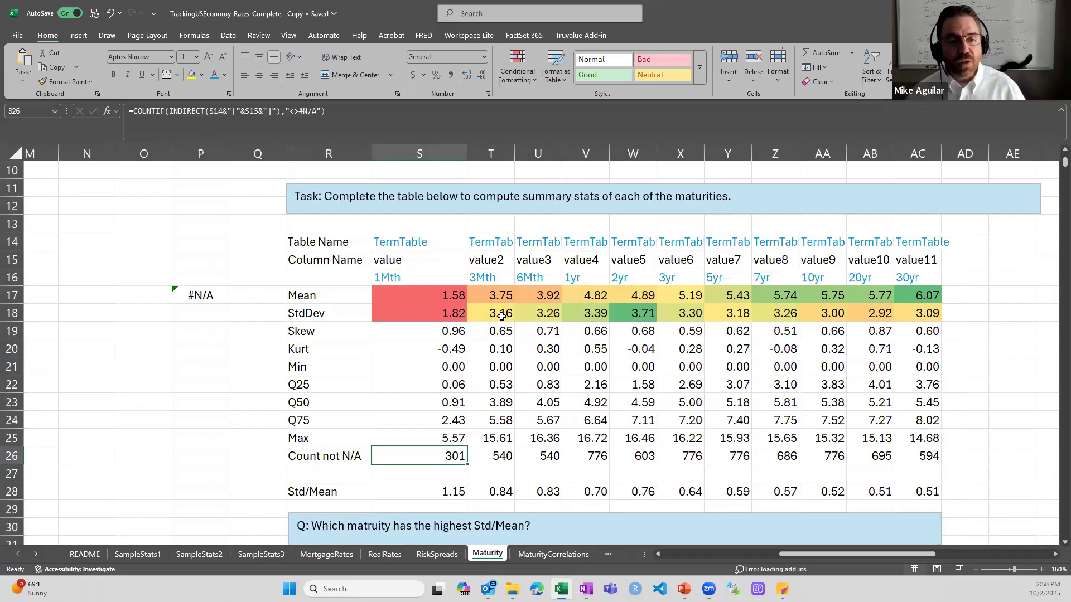
drag(452, 313, 954, 311)
click(629, 317)
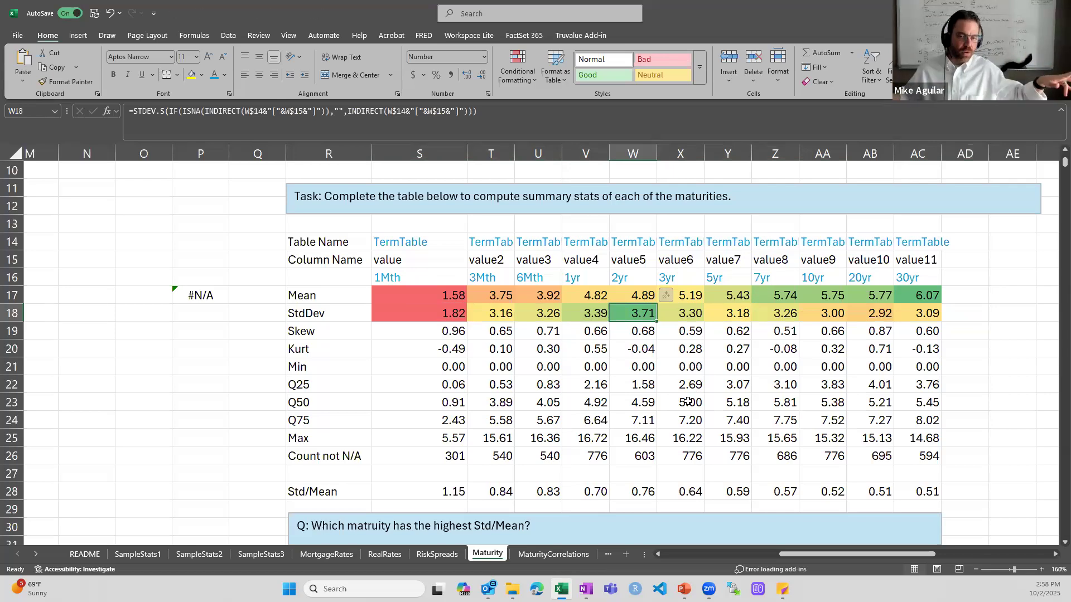
key(Up)
key(Left)
key(Left)
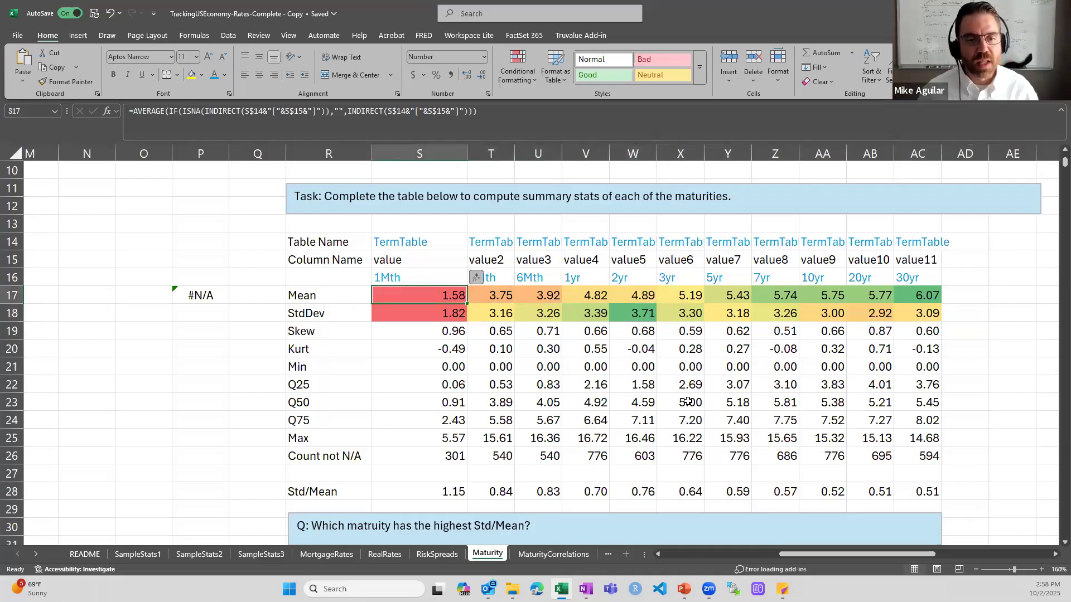
drag(464, 293, 919, 294)
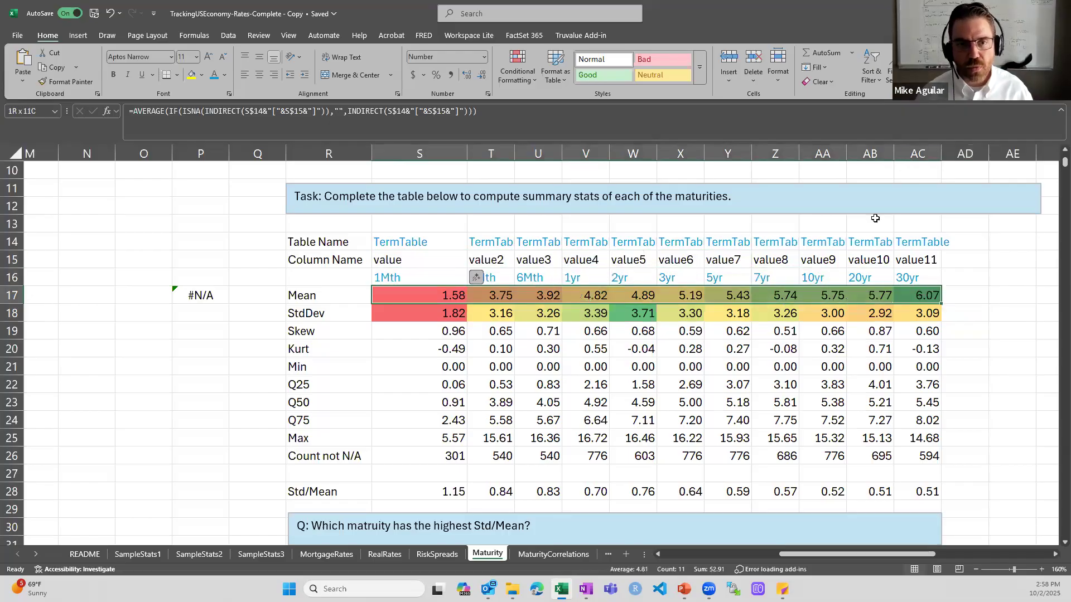
Apply a Red-Yellow-Green colour scale to the Mean row S17:AC17
click(530, 85)
mouse_move(580, 174)
click(634, 175)
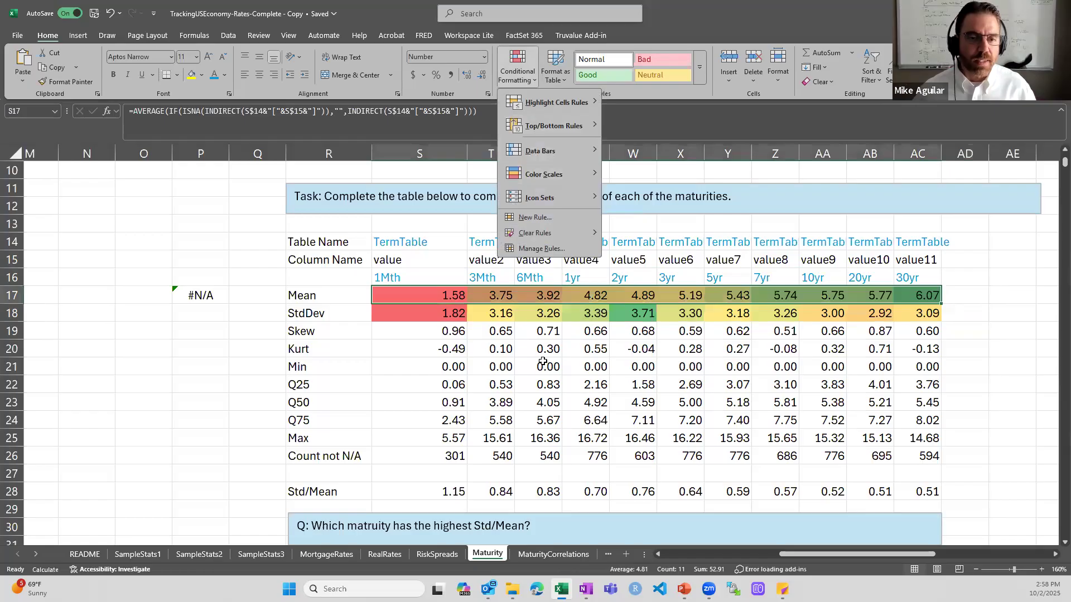
Review the 1Mth and 30yr Mean formulas, then the 1Mth StdDev formula
click(455, 295)
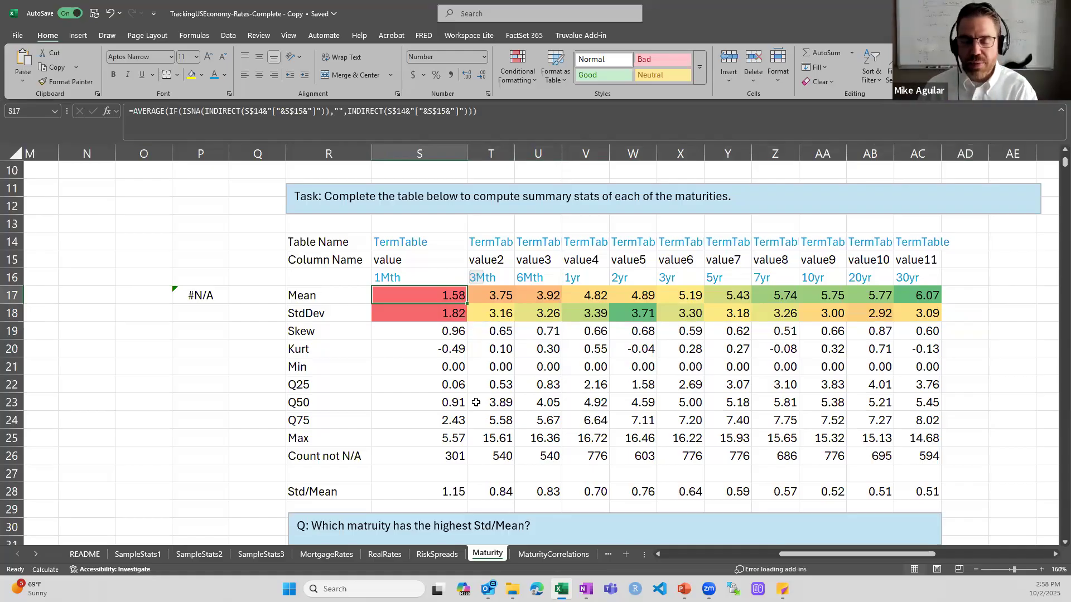
key(Right)
key(Right)
key(Right)
key(Right)
key(Right)
key(Right)
key(Right)
key(Right)
key(Right)
key(Right)
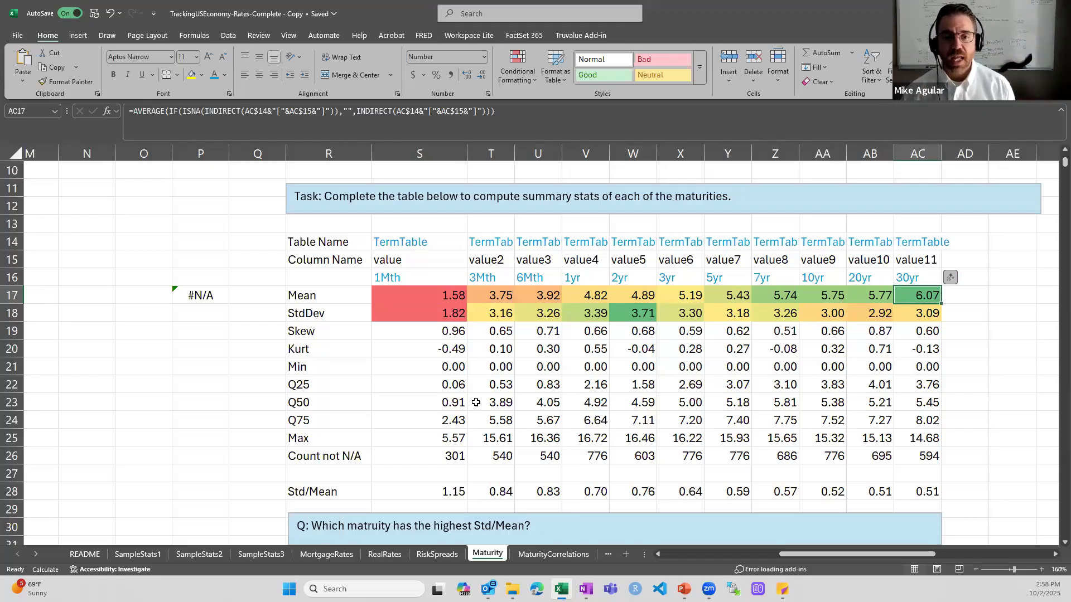
key(Left)
key(Left)
key(Left)
key(Left)
key(Left)
key(Left)
key(Left)
key(Left)
key(Left)
key(Left)
key(Left)
key(Left)
key(Right)
key(Right)
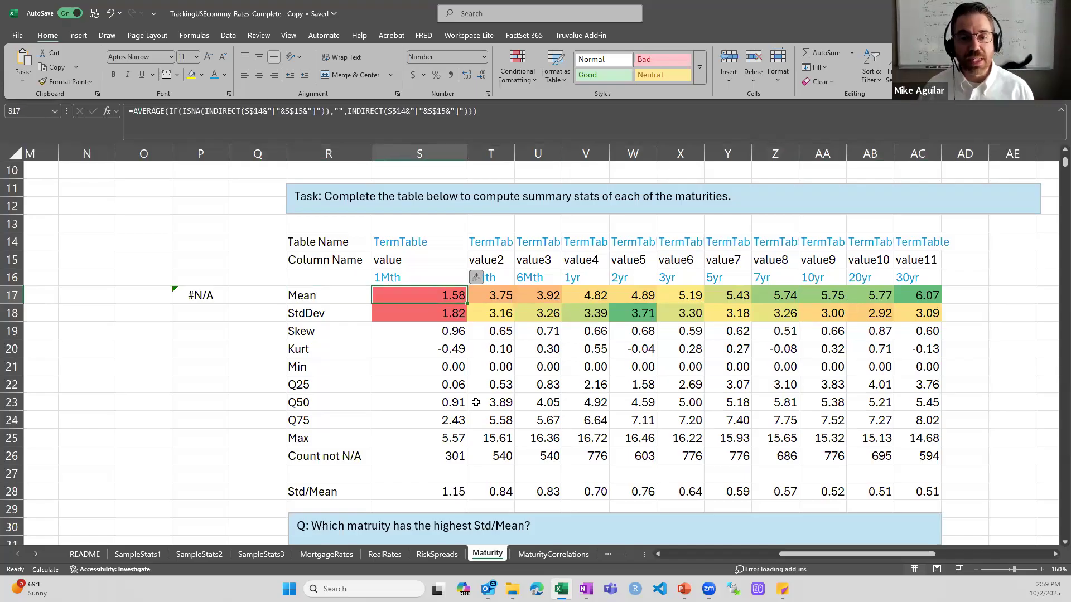
key(Down)
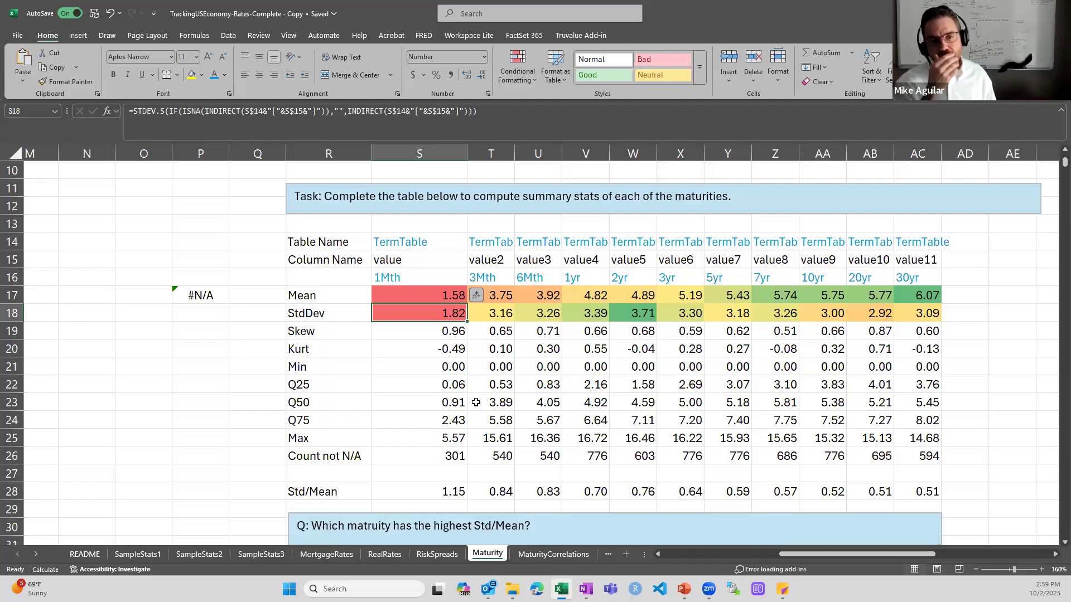
Set the 1Mth Std/Mean cell S28 to =S18/S17, giving 1.15
key(Down)
key(Down)
key(Down)
key(Down)
key(Down)
key(Down)
key(Down)
key(Down)
key(Down)
key(Down)
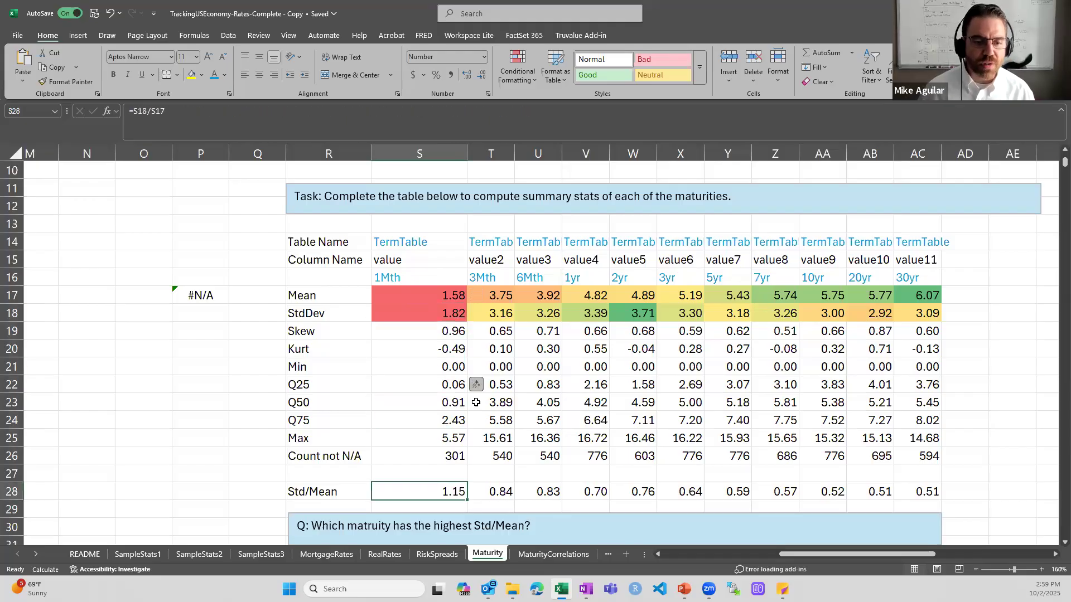
key(F2)
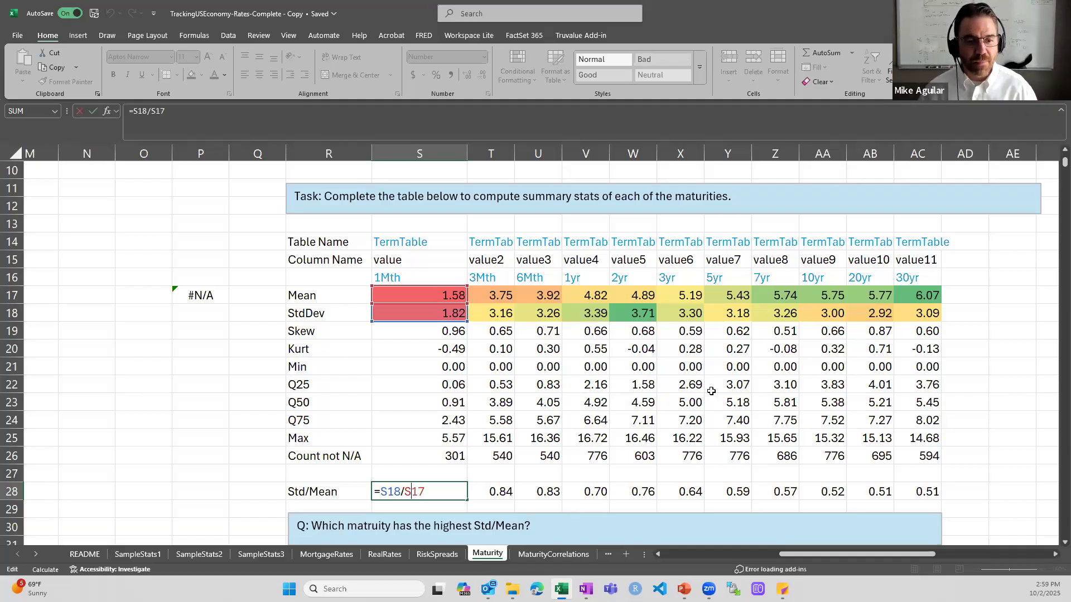
key(ctrl+Return)
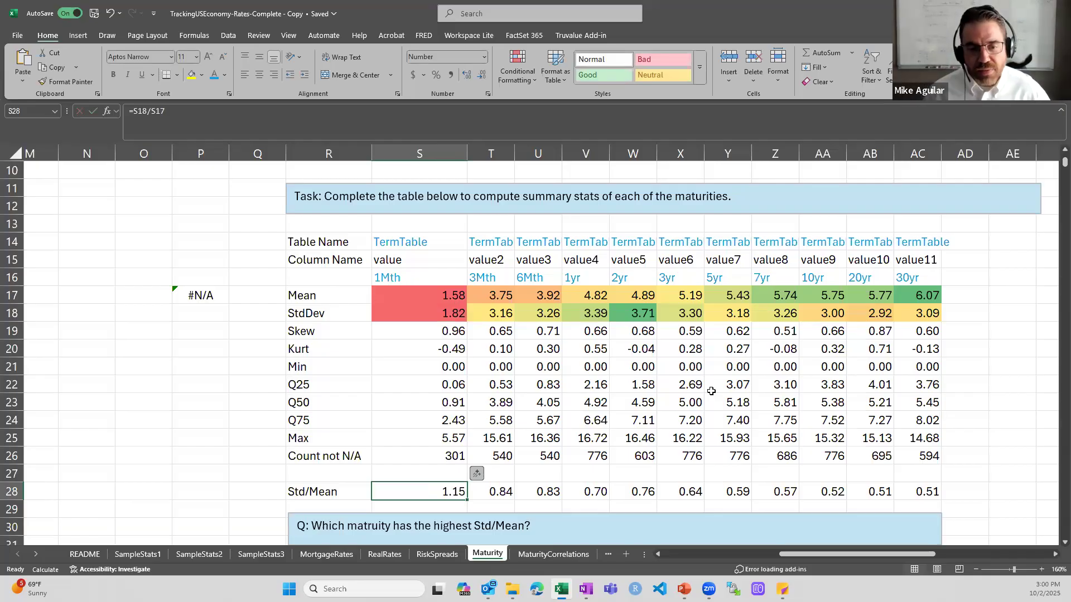
Check the 30yr Std/Mean result and its StdDev and Mean formulas
key(Right)
key(Right)
key(Right)
key(Right)
key(Right)
key(Right)
key(Right)
key(Right)
key(Right)
key(Right)
key(Right)
key(Left)
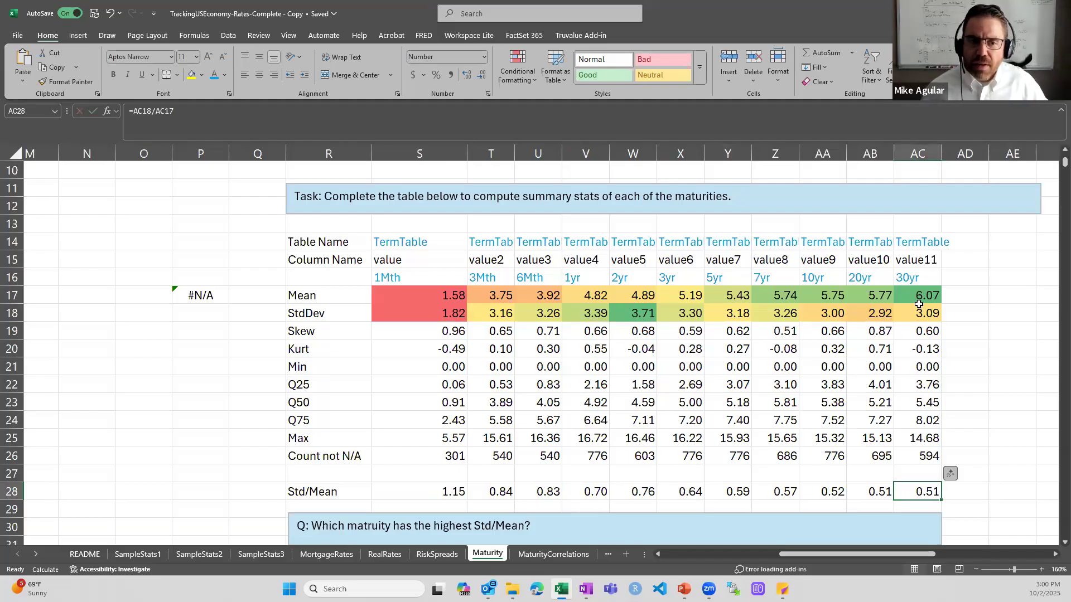
click(921, 311)
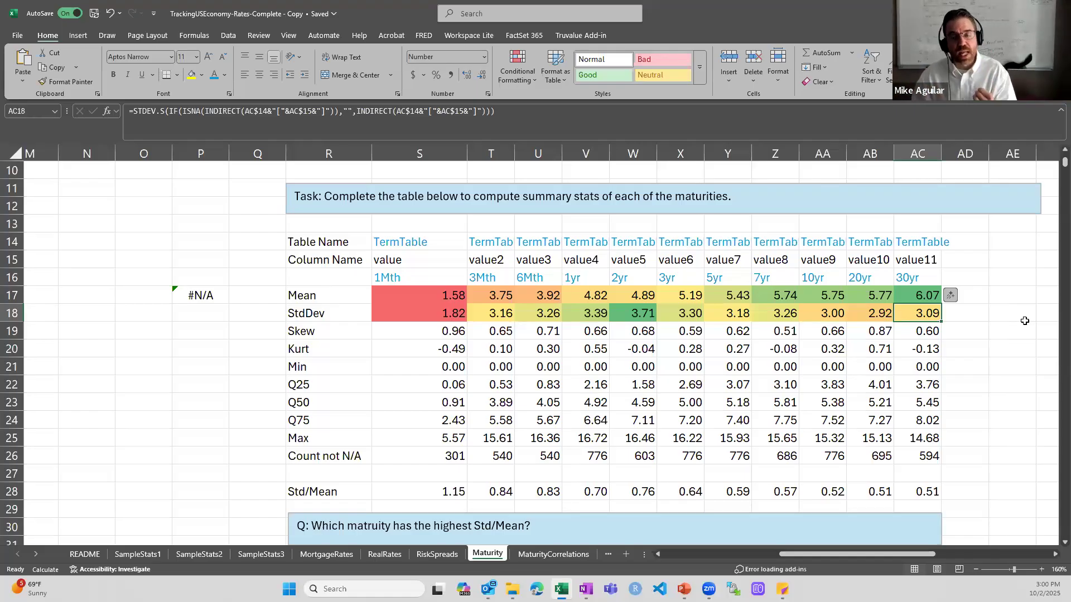
key(Up)
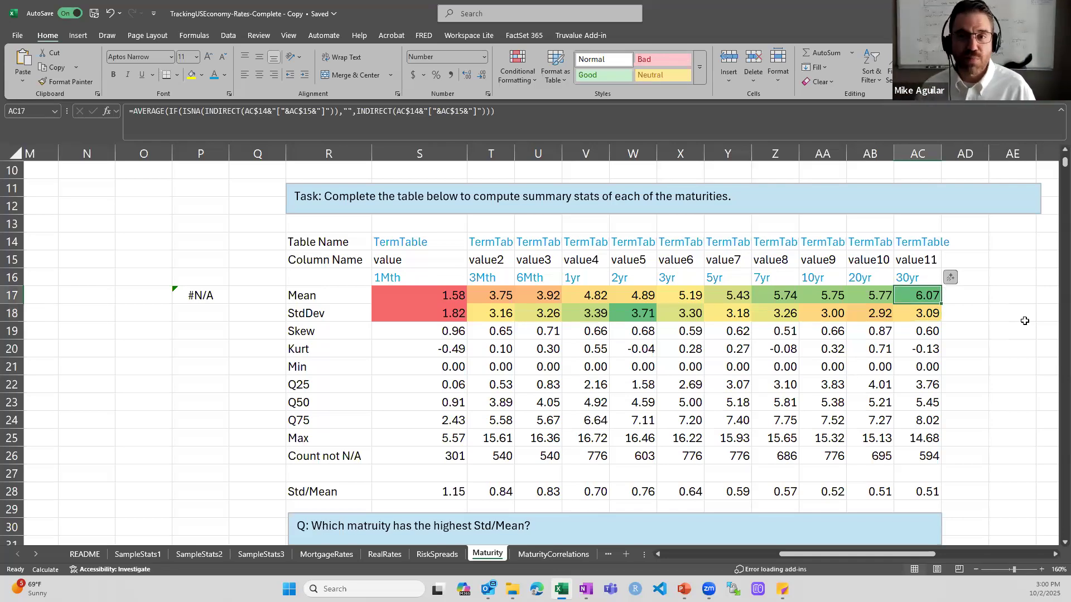
key(Down)
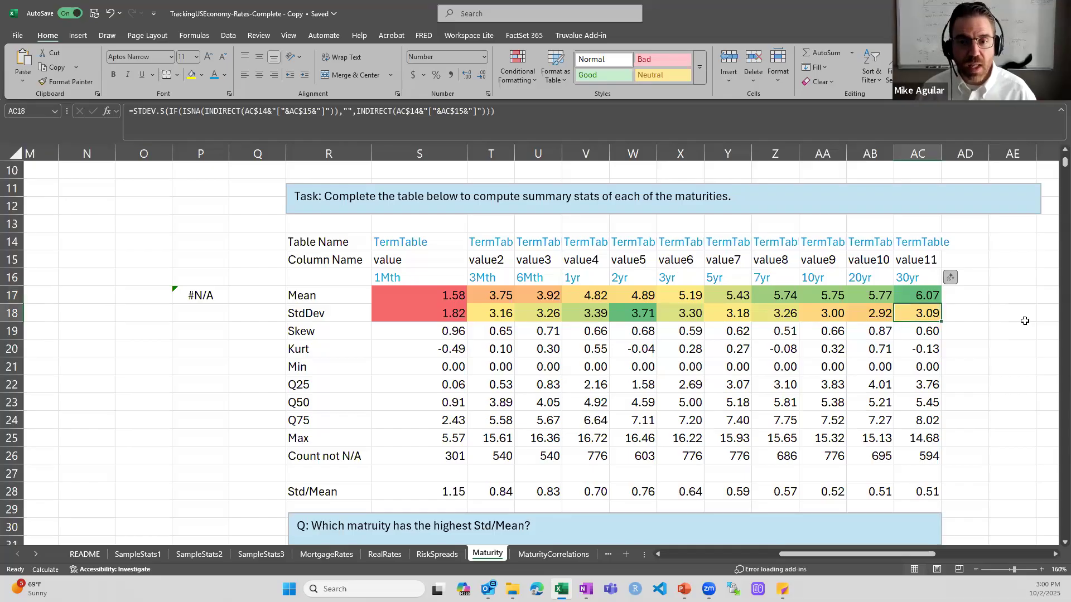
Recheck the 1Mth StdDev, Mean and Std/Mean ratio formulas
key(Left)
key(Left)
key(Left)
key(Left)
key(Left)
key(Left)
key(Left)
key(Left)
key(Left)
key(Left)
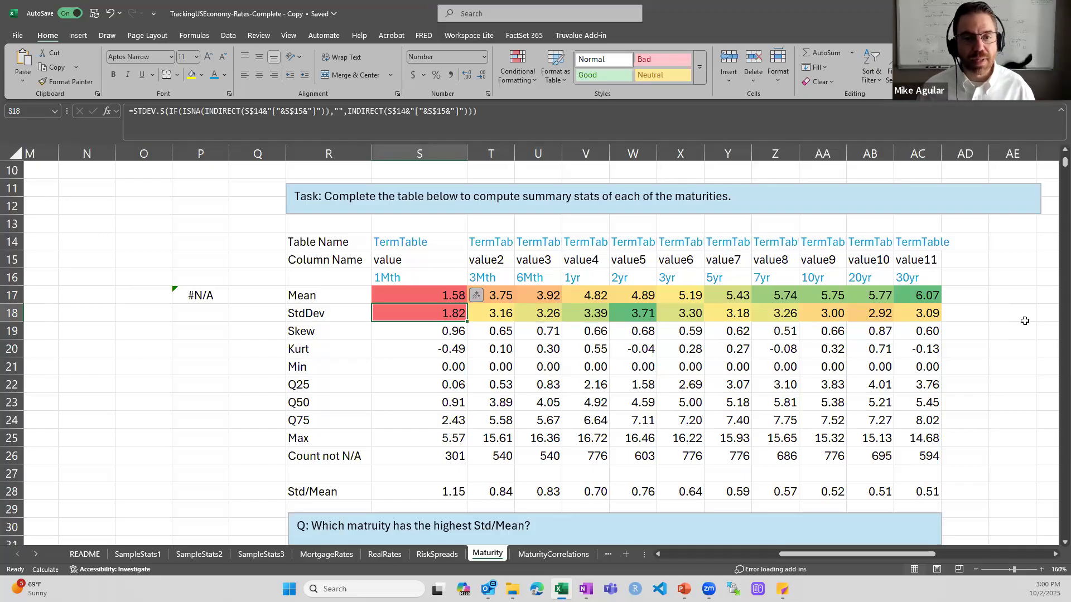
key(Up)
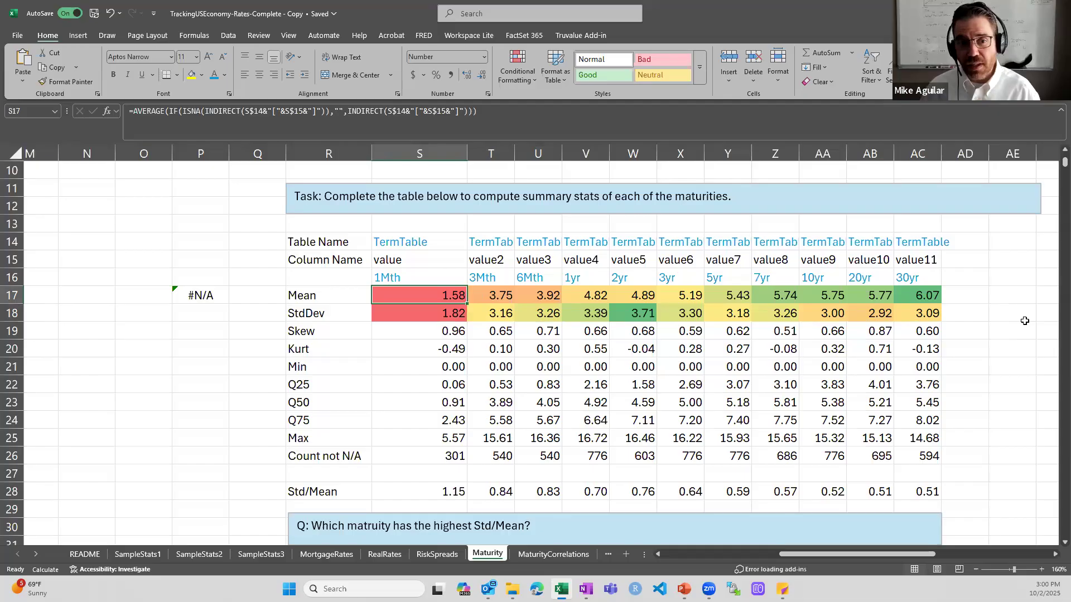
key(Down)
key(Down)
key(Down)
key(Down)
key(Down)
key(Down)
key(Down)
key(Down)
key(Down)
key(Down)
key(Down)
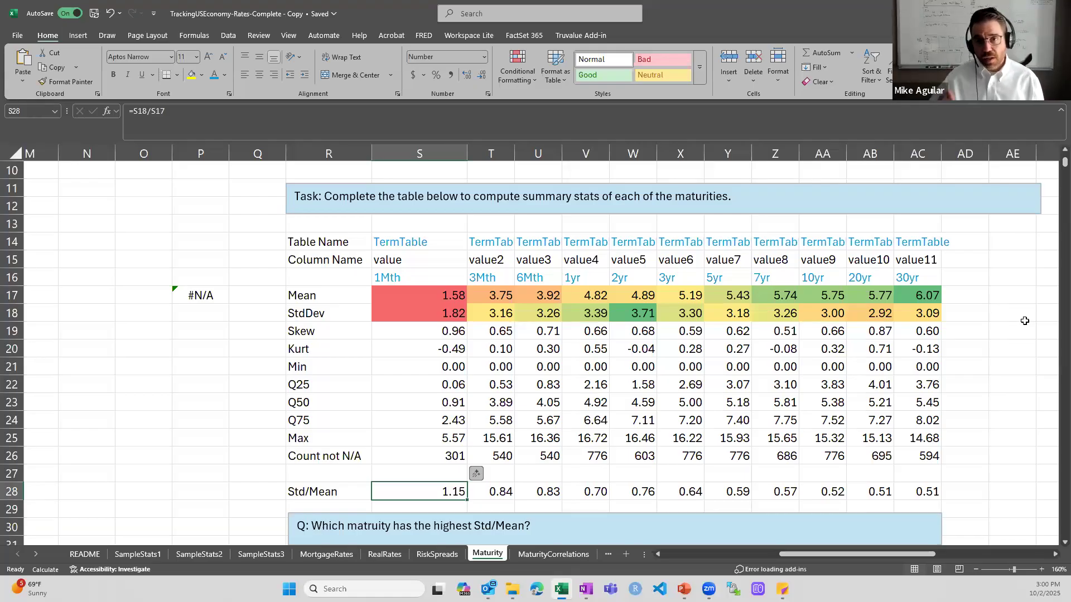
scroll(891, 320, down, 2)
scroll(890, 321, down, 3)
scroll(892, 321, up, 5)
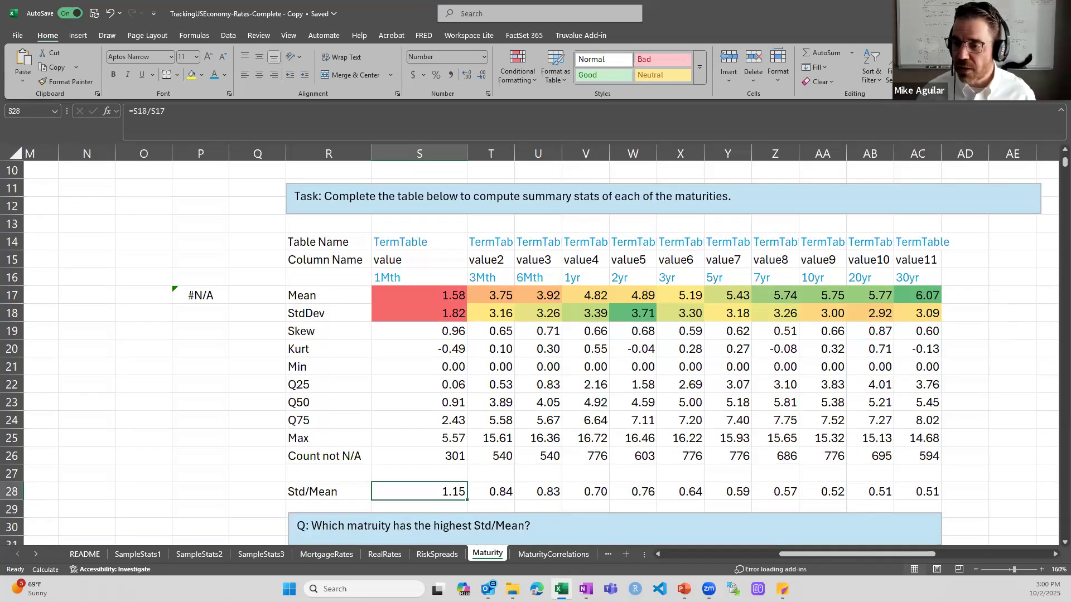